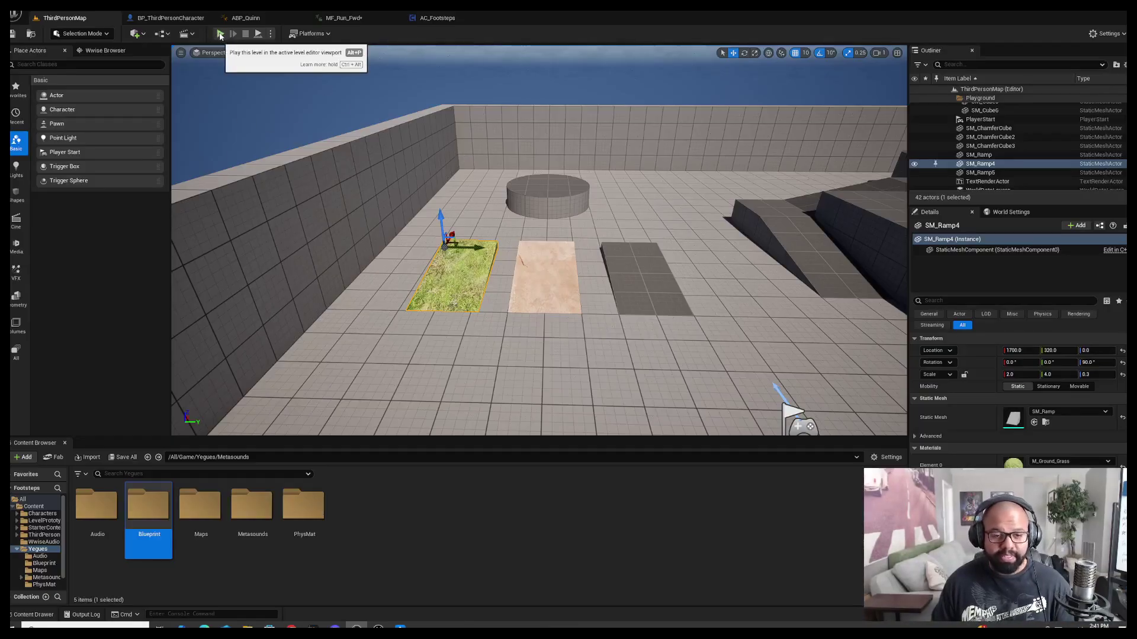
# Test-play the level, running the character over the grass onto the ramp and back, then stop.
pyautogui.click(219, 34)
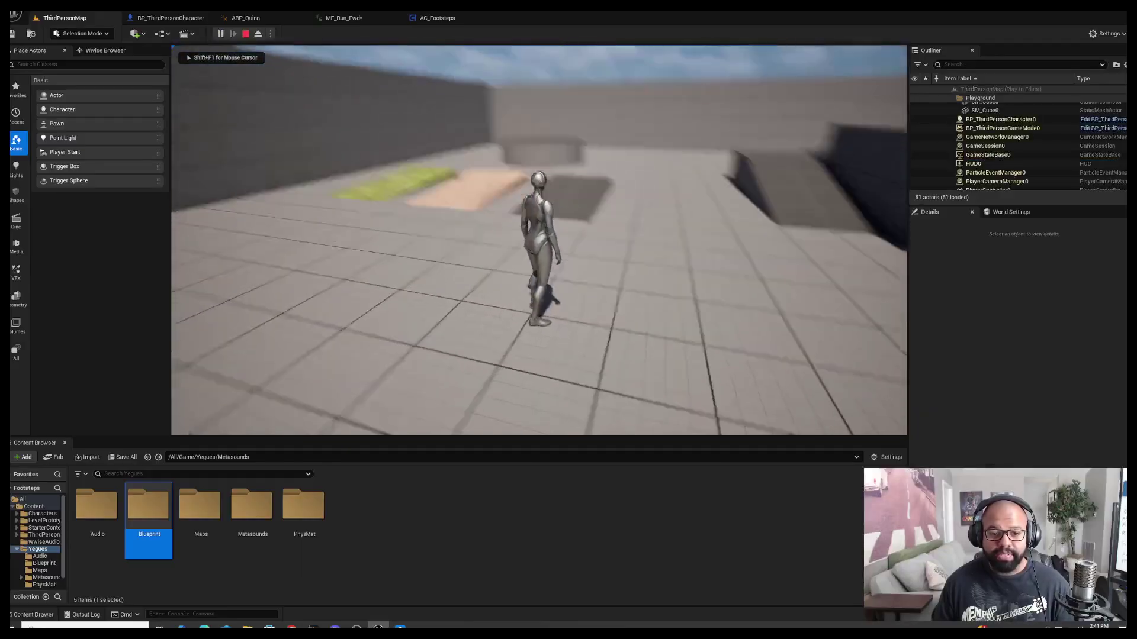
pyautogui.press('w')
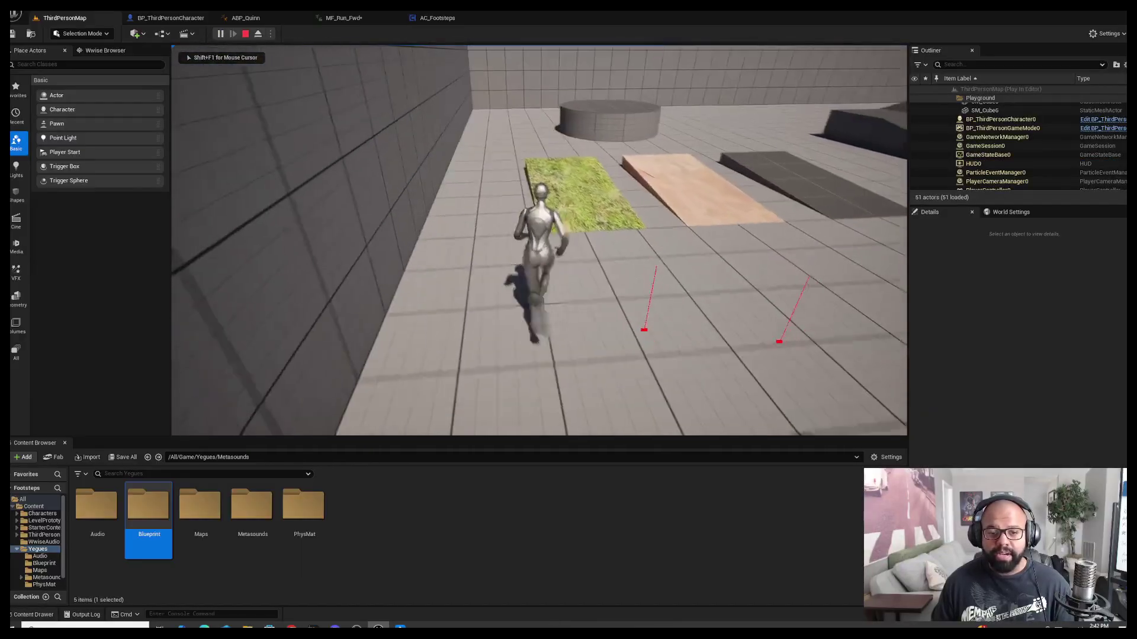
pyautogui.press('w')
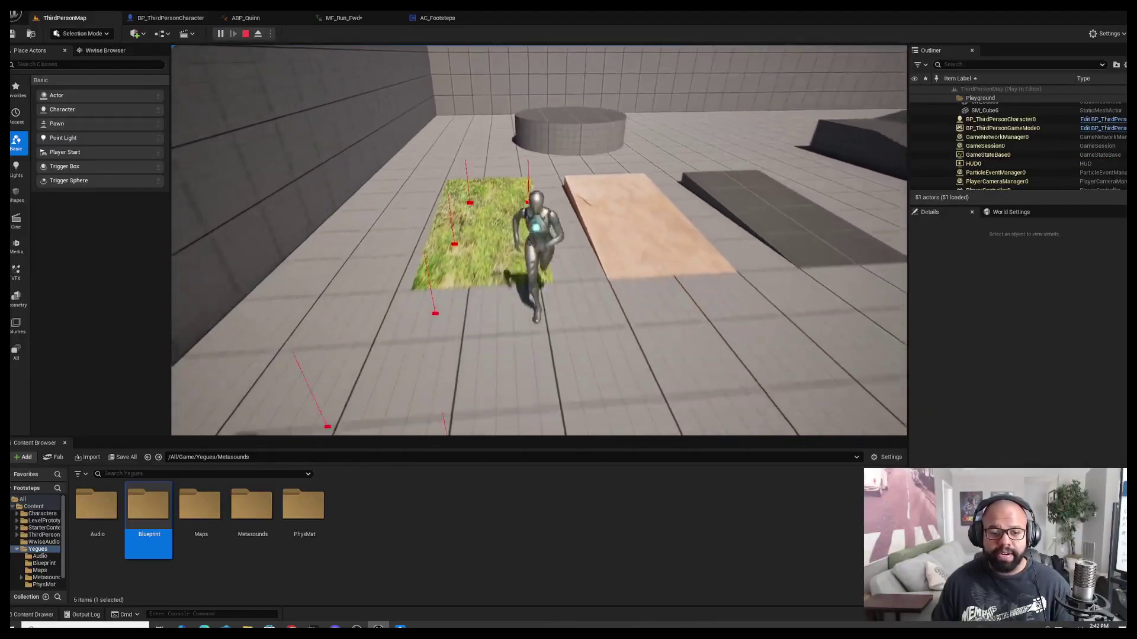
pyautogui.press('s')
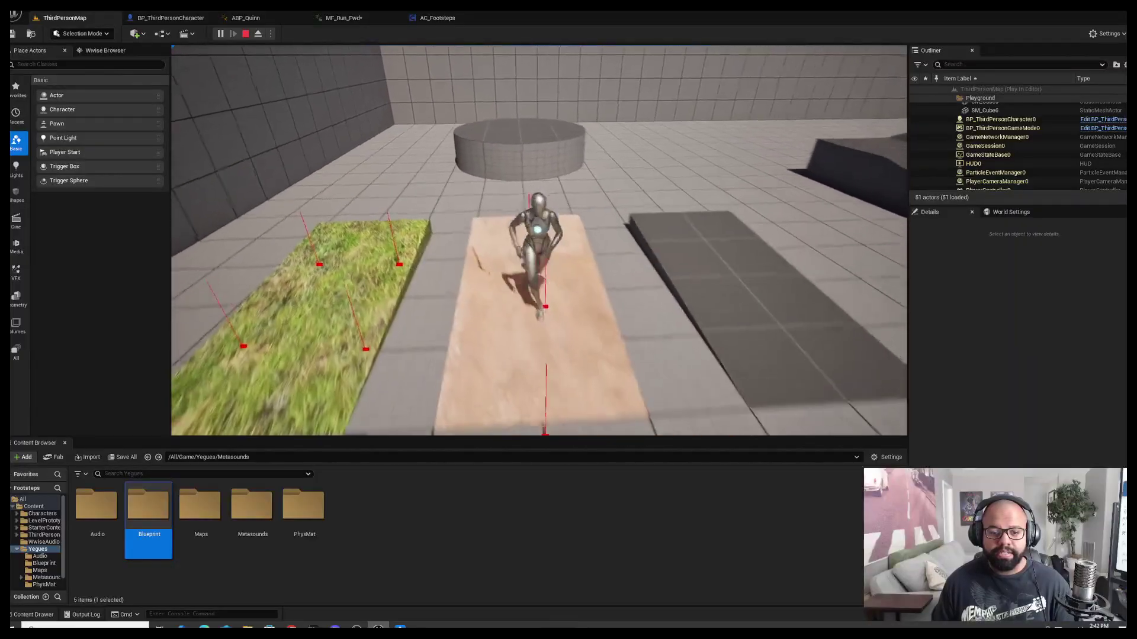
pyautogui.press('Escape')
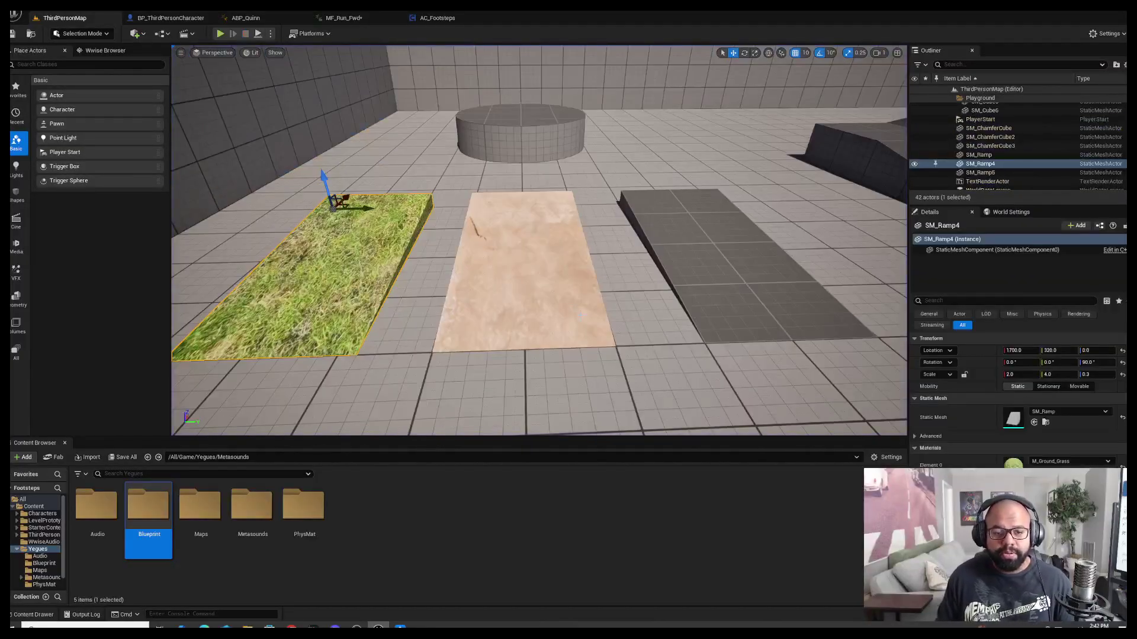
# Zoom out the viewport and bring the Footsteps Wwise project to the front.
pyautogui.scroll(-5, 538, 240)
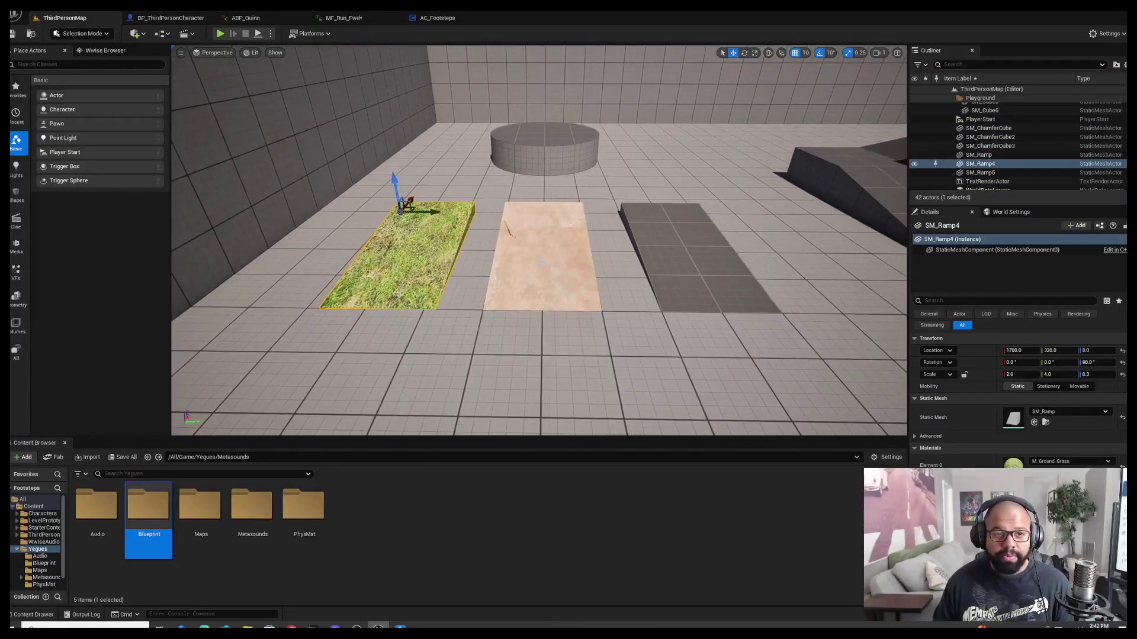
pyautogui.moveTo(401, 629)
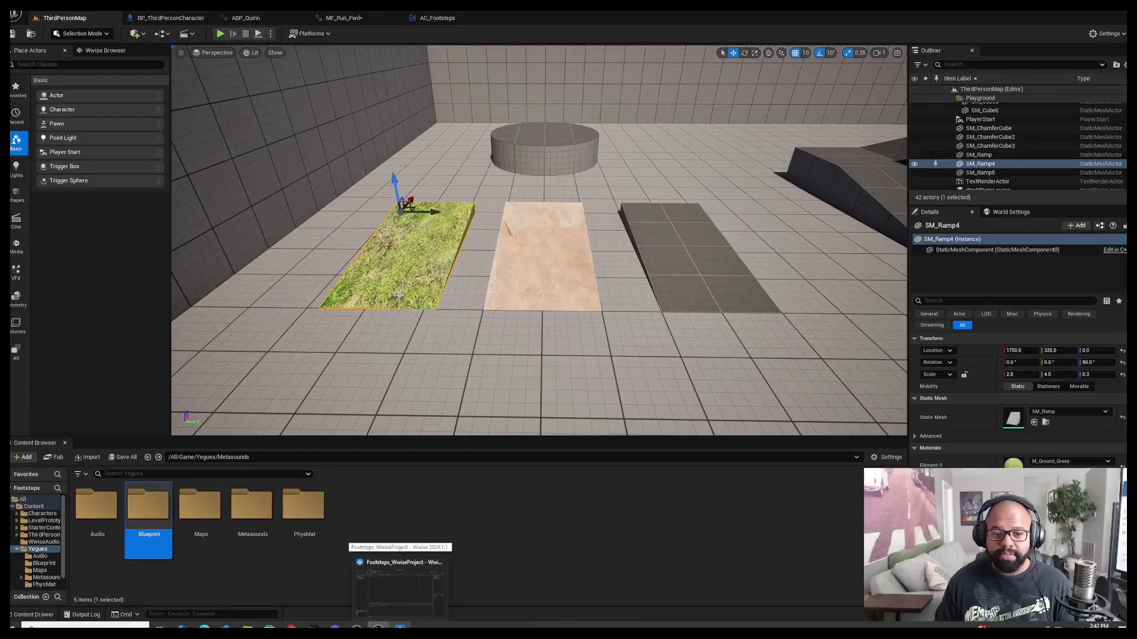
pyautogui.click(400, 586)
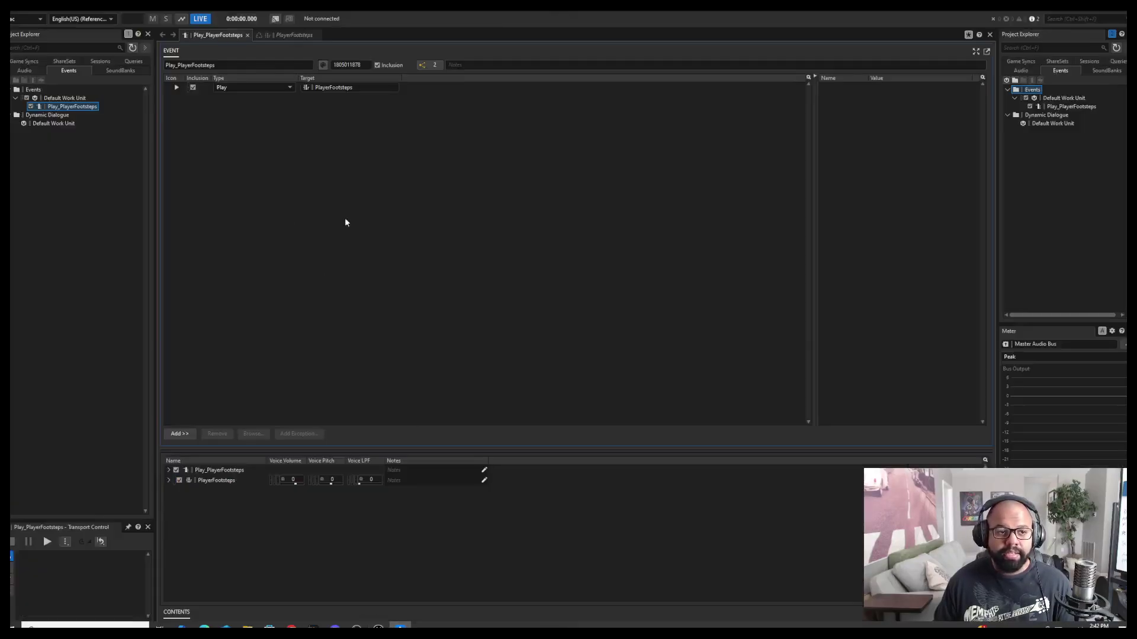
# In Game Syncs, create a switch group named Ground under the Default Work Unit.
pyautogui.click(34, 61)
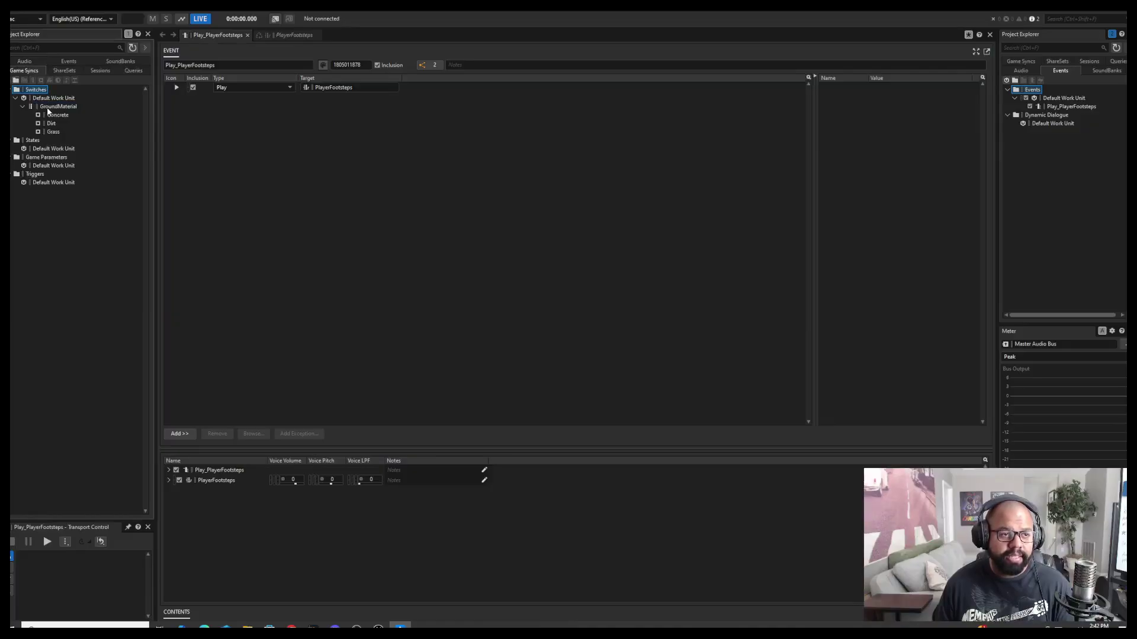
pyautogui.rightClick(52, 100)
pyautogui.moveTo(105, 103)
pyautogui.click(224, 123)
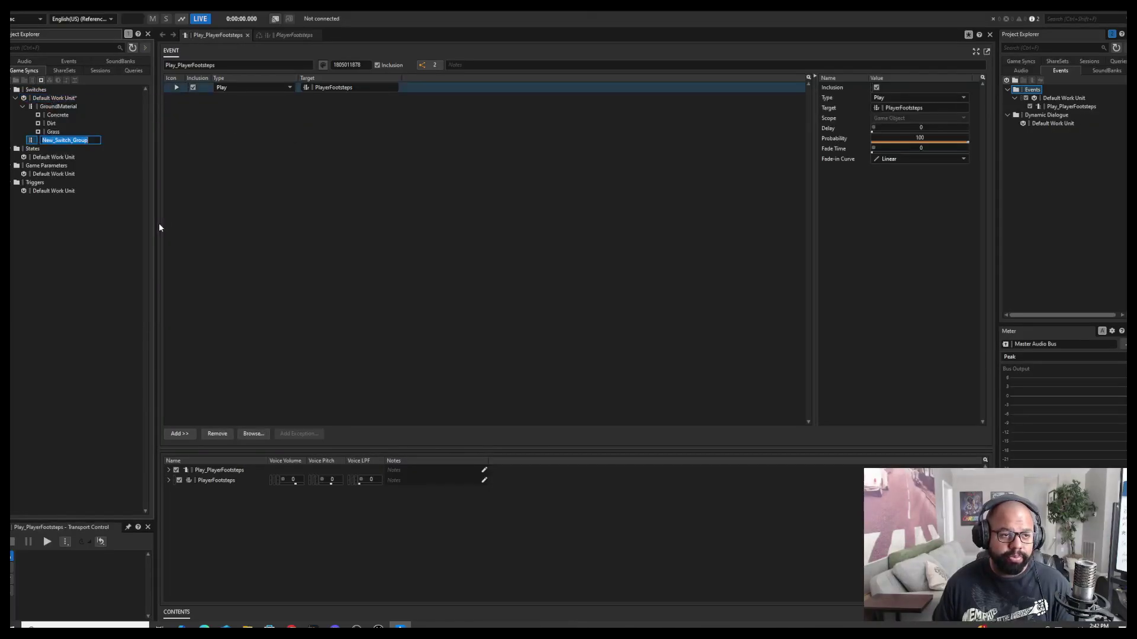
pyautogui.write('Ground')
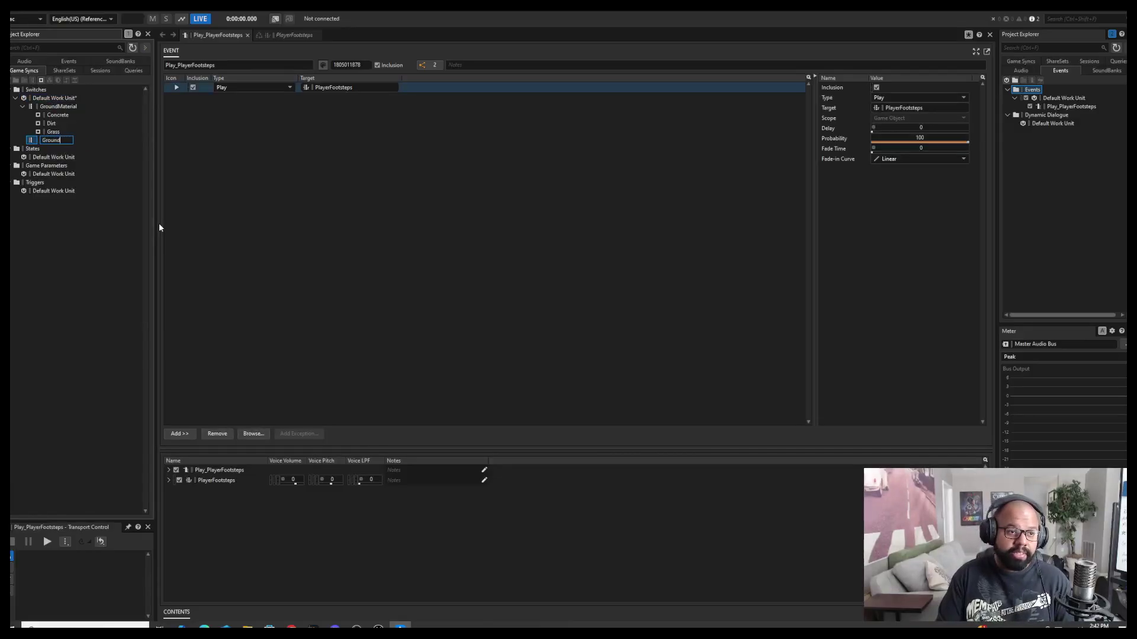
pyautogui.press('Return')
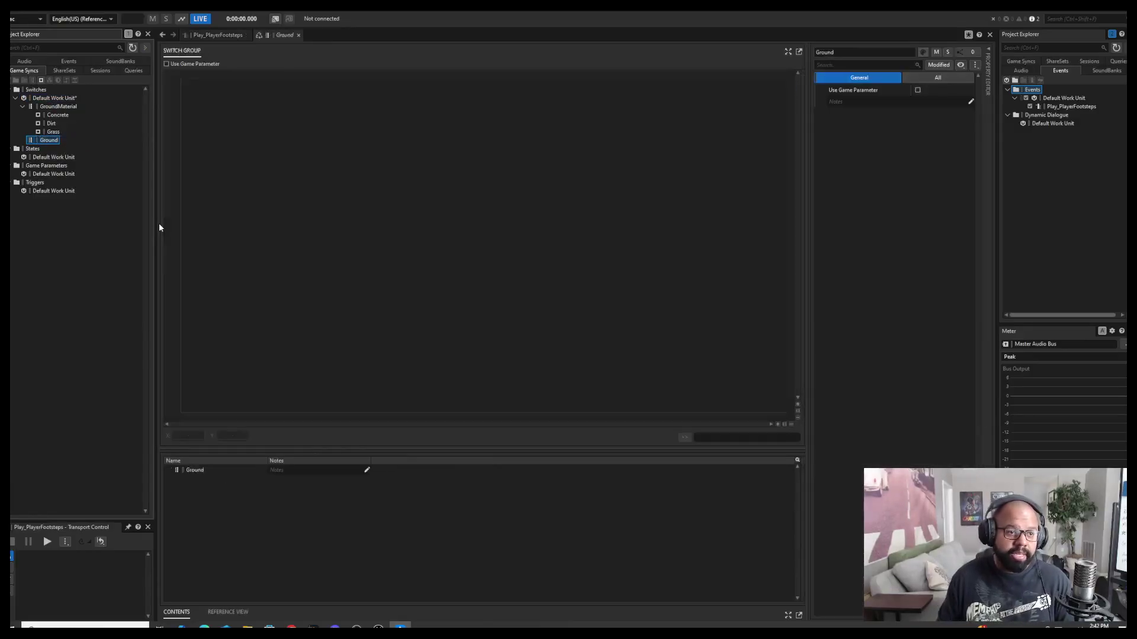
pyautogui.rightClick(51, 141)
# Add a switch under Ground and duplicate it into several New_Switch copies.
pyautogui.moveTo(76, 147)
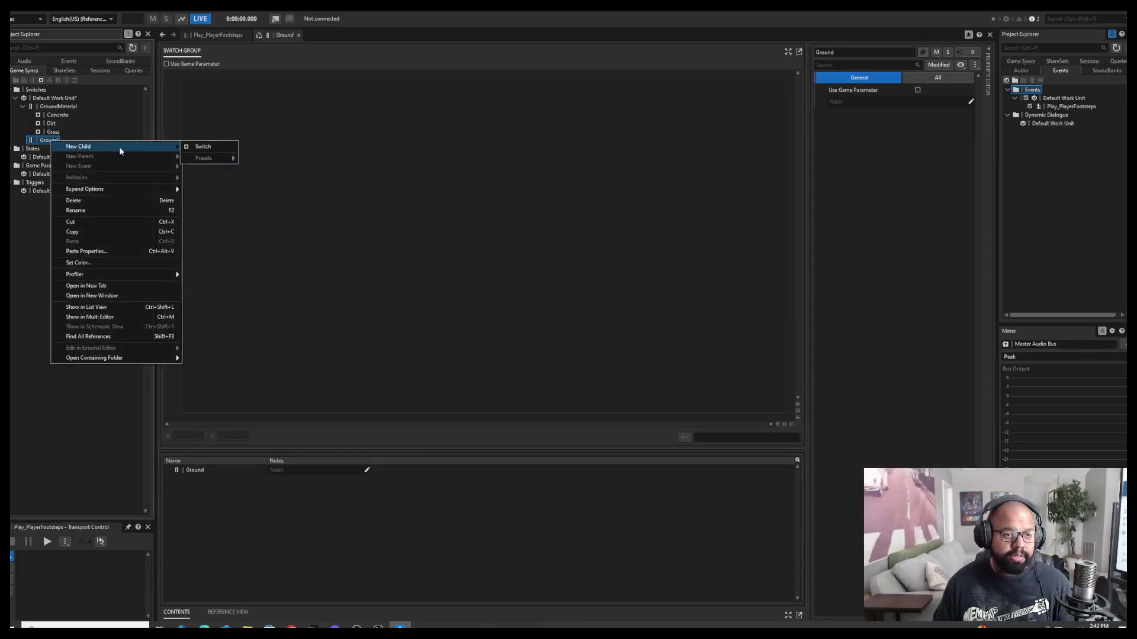
pyautogui.click(210, 147)
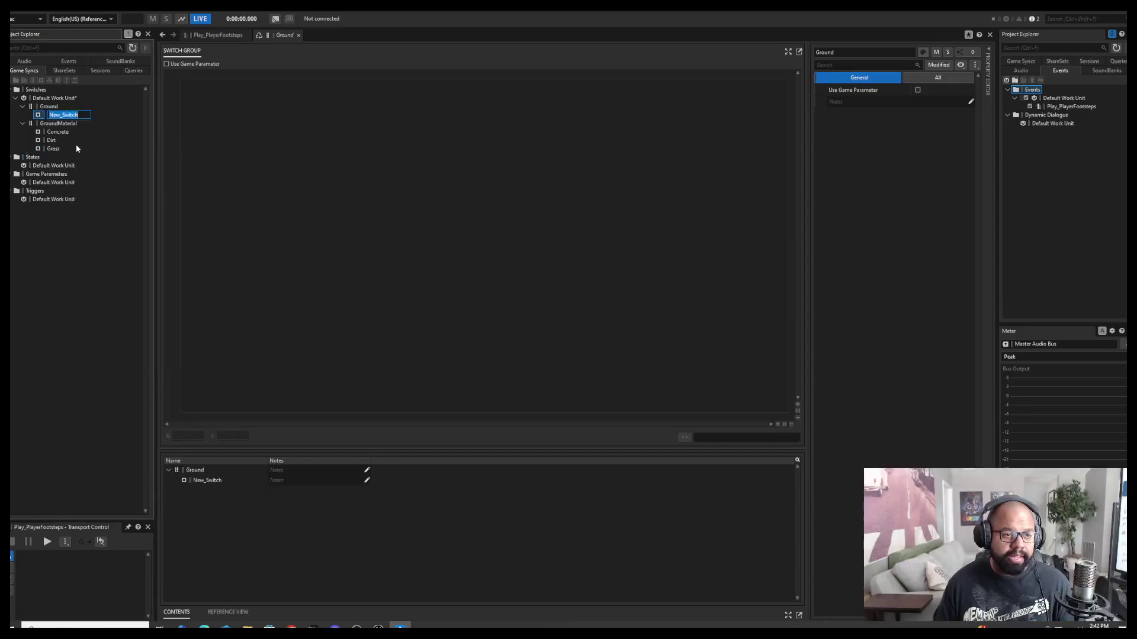
pyautogui.press('Return')
pyautogui.hotkey('ctrl', 'd')
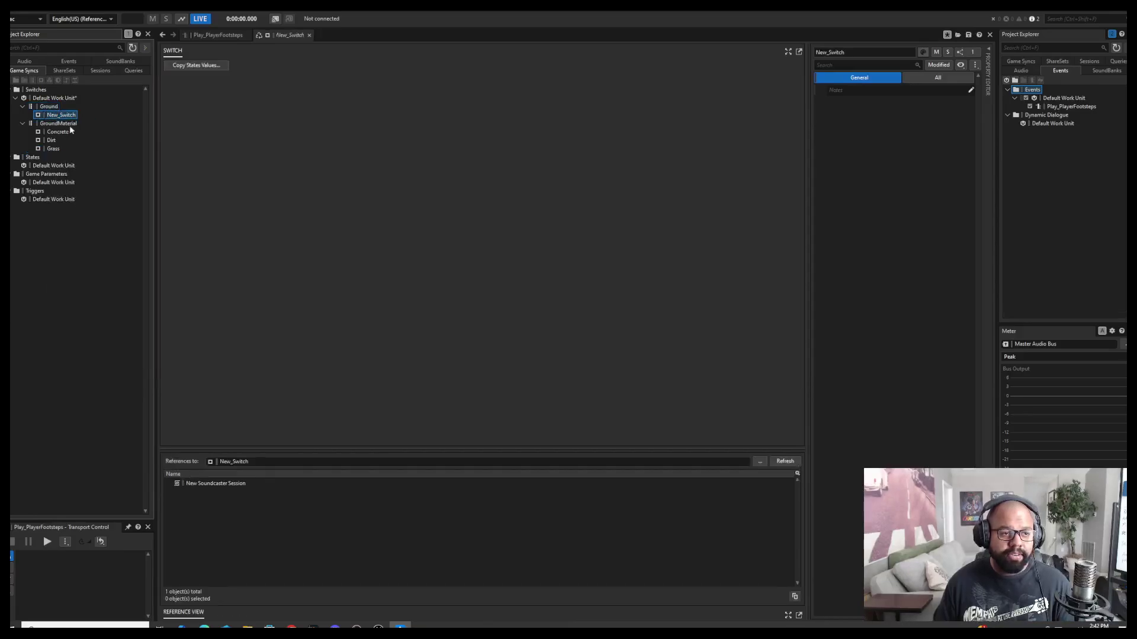
pyautogui.hotkey('ctrl', 'd')
pyautogui.hotkey('ctrl', 'd')
pyautogui.hotkey('ctrl', 'd')
pyautogui.hotkey('ctrl', 'd')
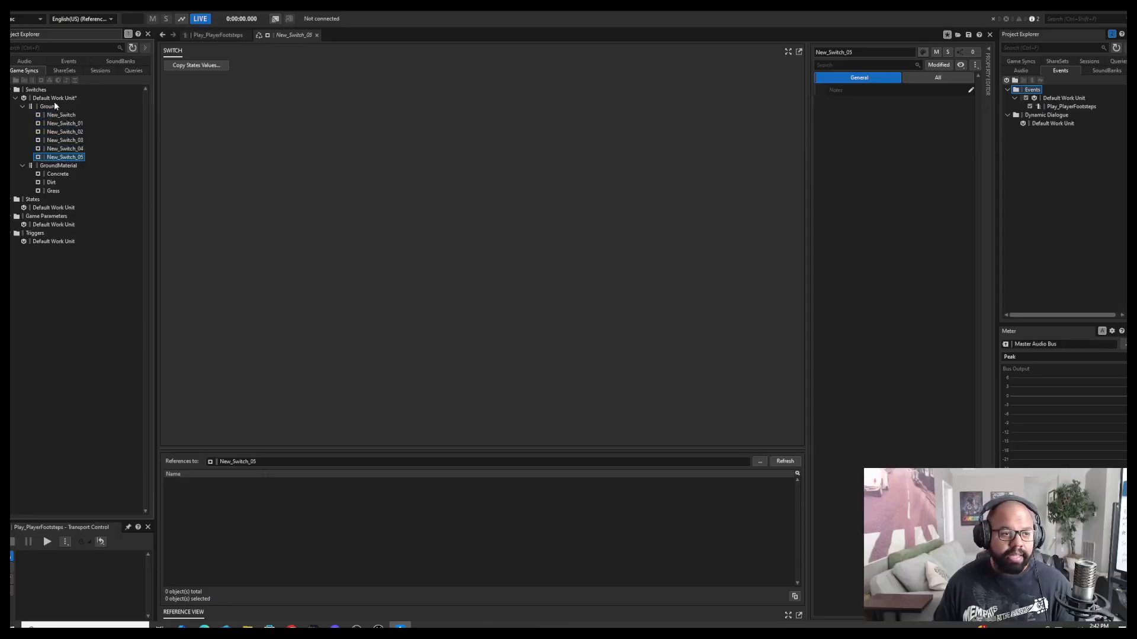
# Inspect the Ground switches and GroundMaterial's Concrete, Dirt and Grass switches.
pyautogui.click(52, 106)
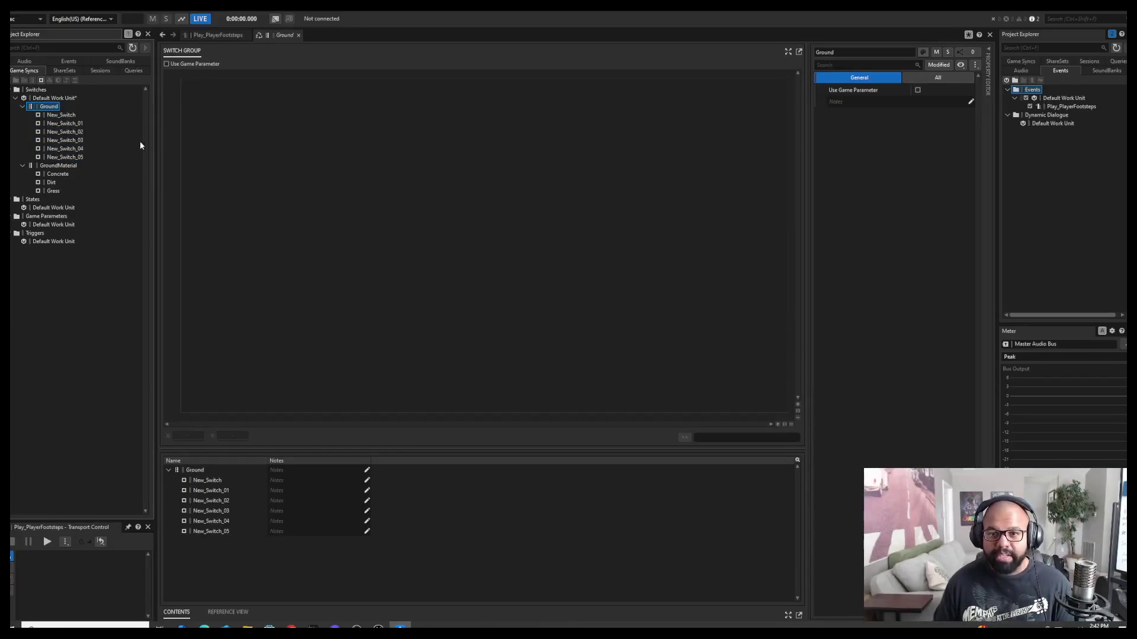
pyautogui.click(59, 114)
pyautogui.click(59, 167)
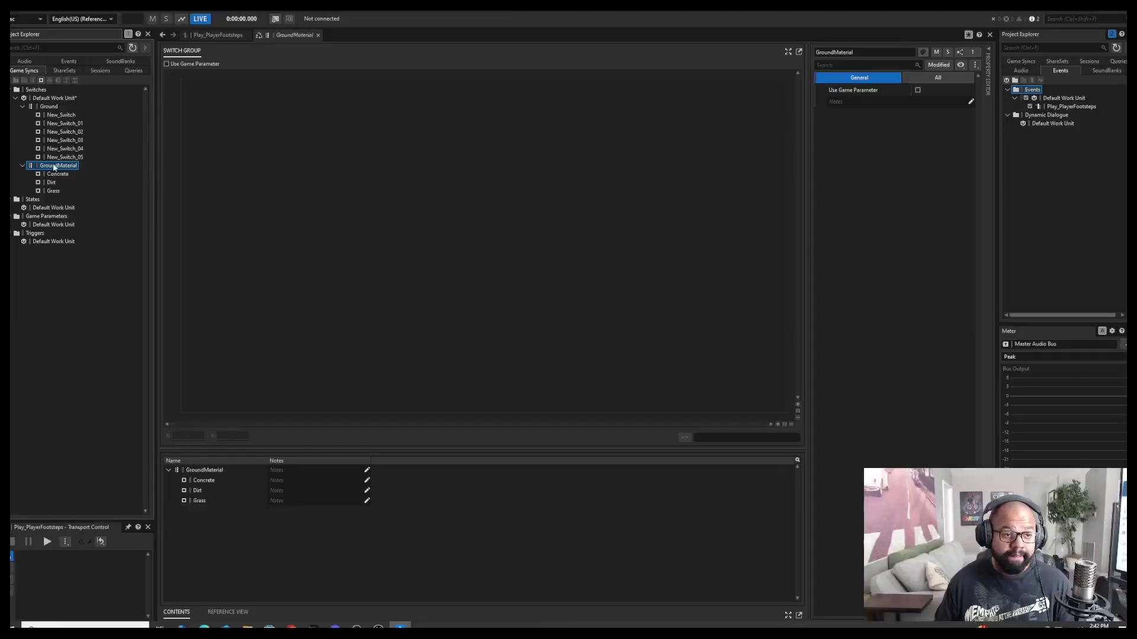
pyautogui.click(52, 182)
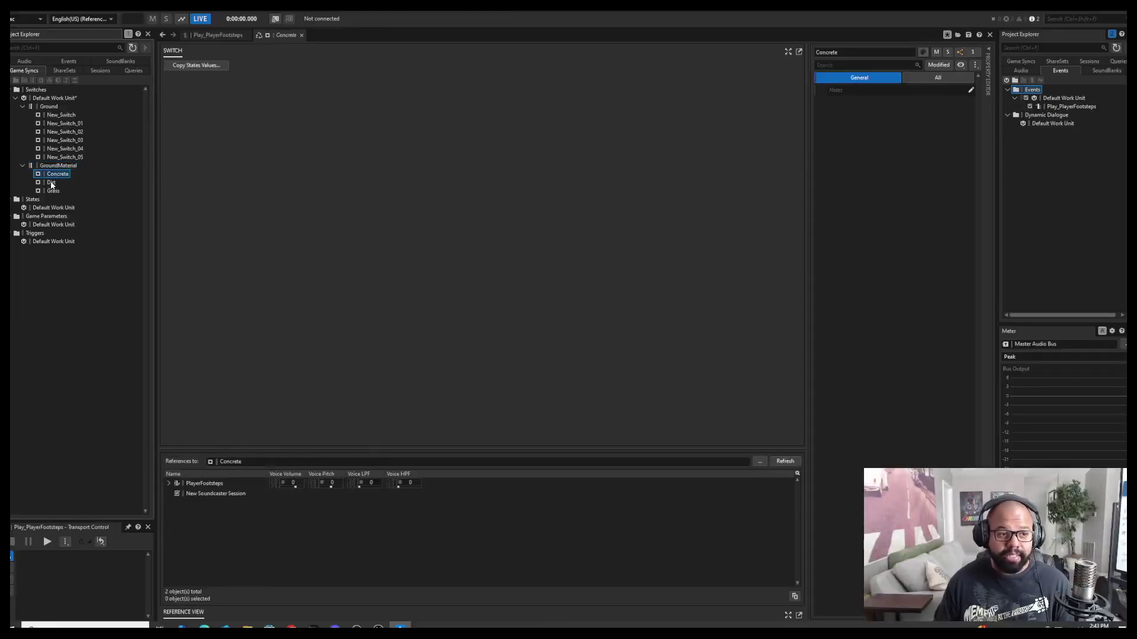
pyautogui.click(53, 192)
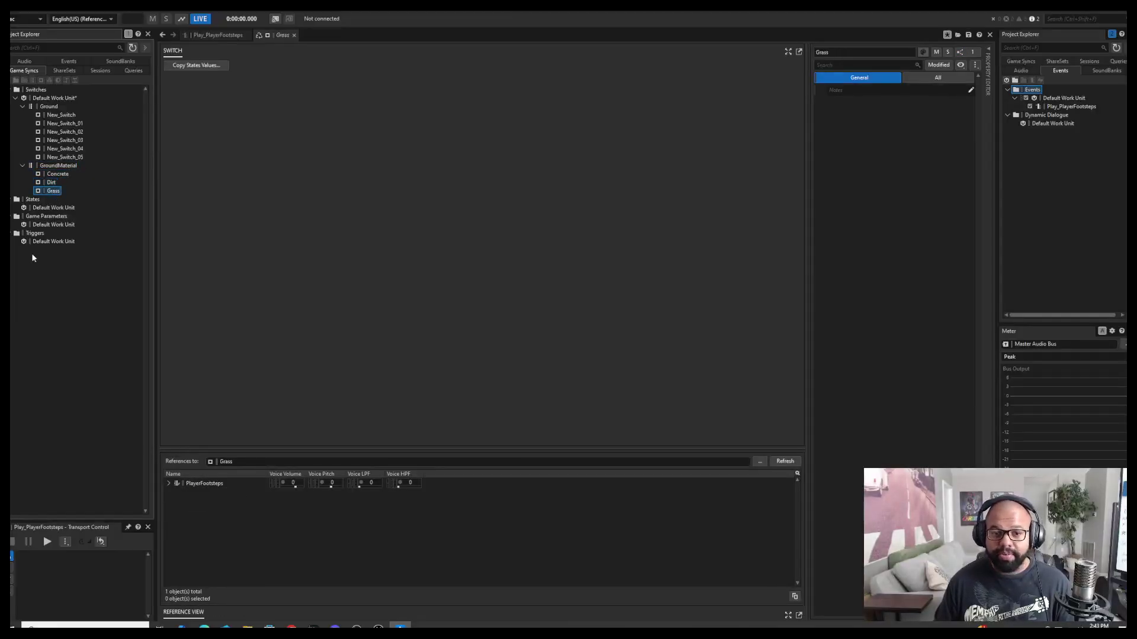
# Delete the Ground switch group together with all its New_Switch children.
pyautogui.click(65, 158)
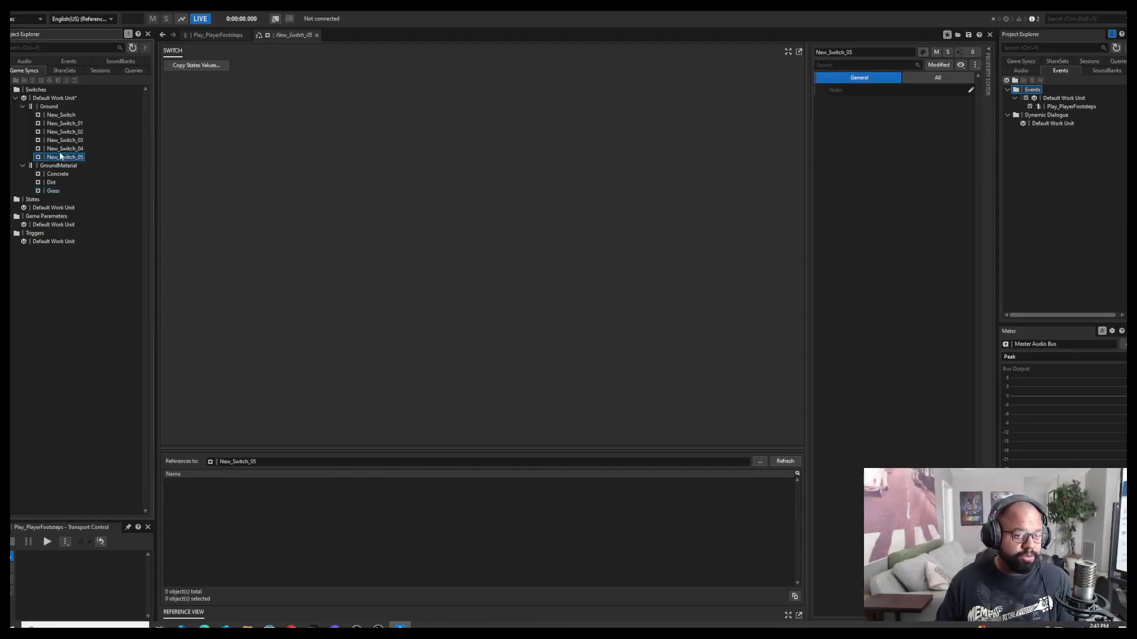
pyautogui.keyDown('shift'); pyautogui.click(46, 108); pyautogui.keyUp('shift')
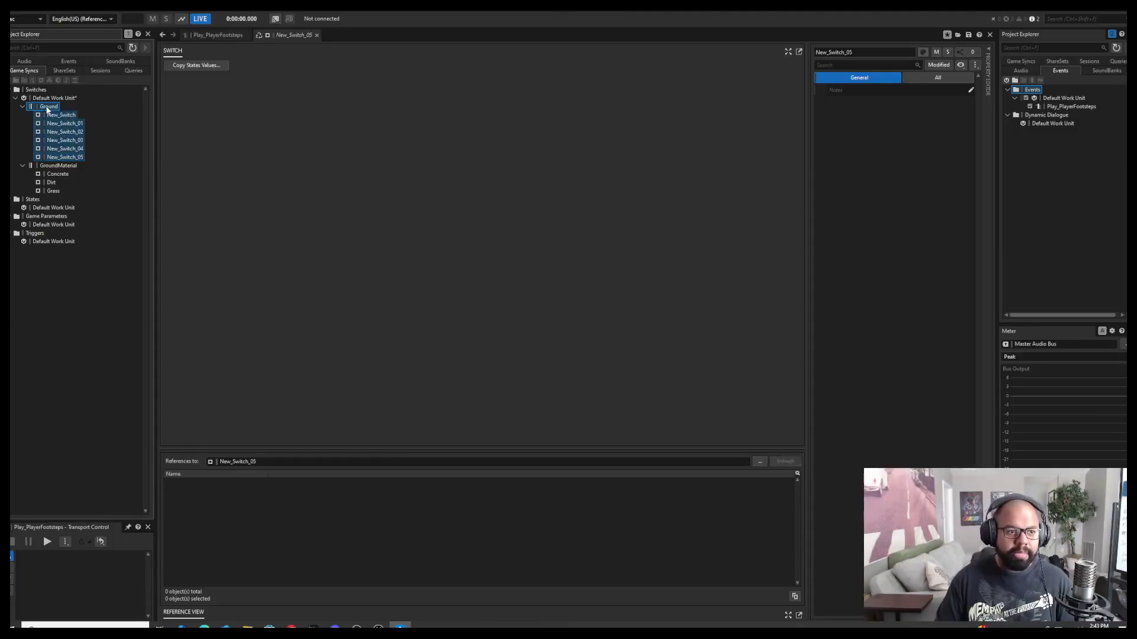
pyautogui.press('Delete')
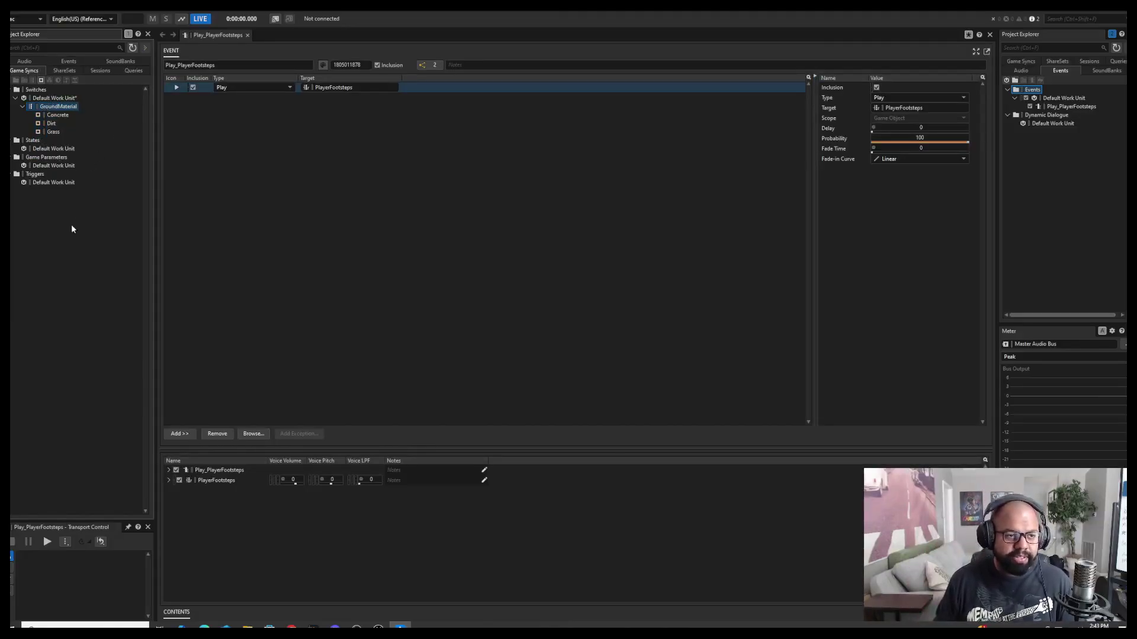
# Select the Concrete switch and the GroundMaterial group, then show the Audio hierarchy.
pyautogui.click(58, 115)
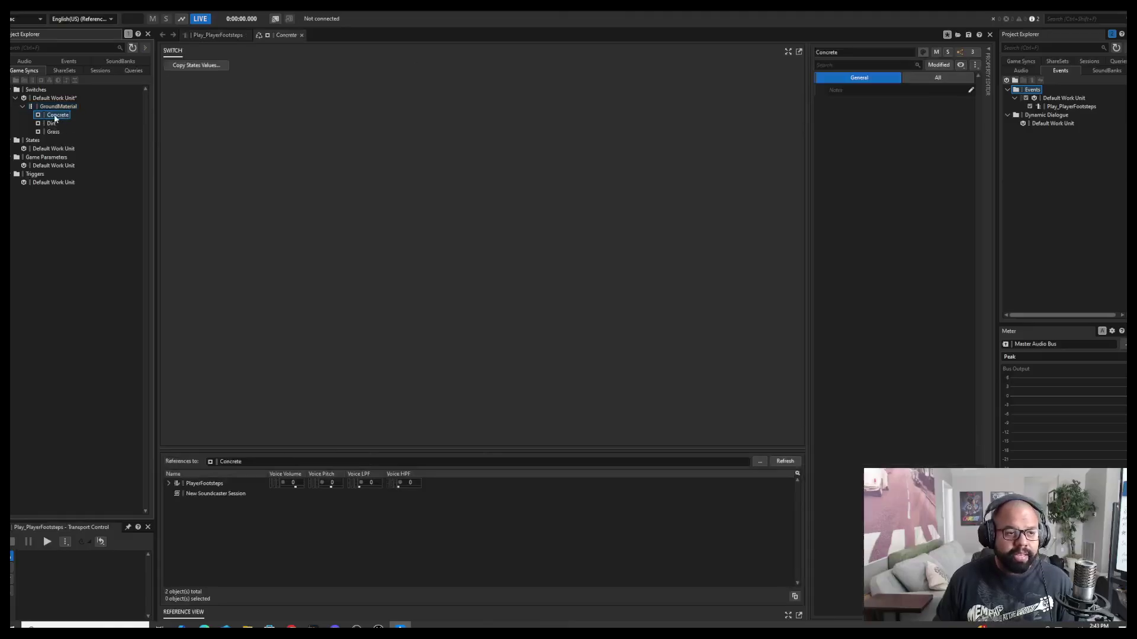
pyautogui.click(58, 107)
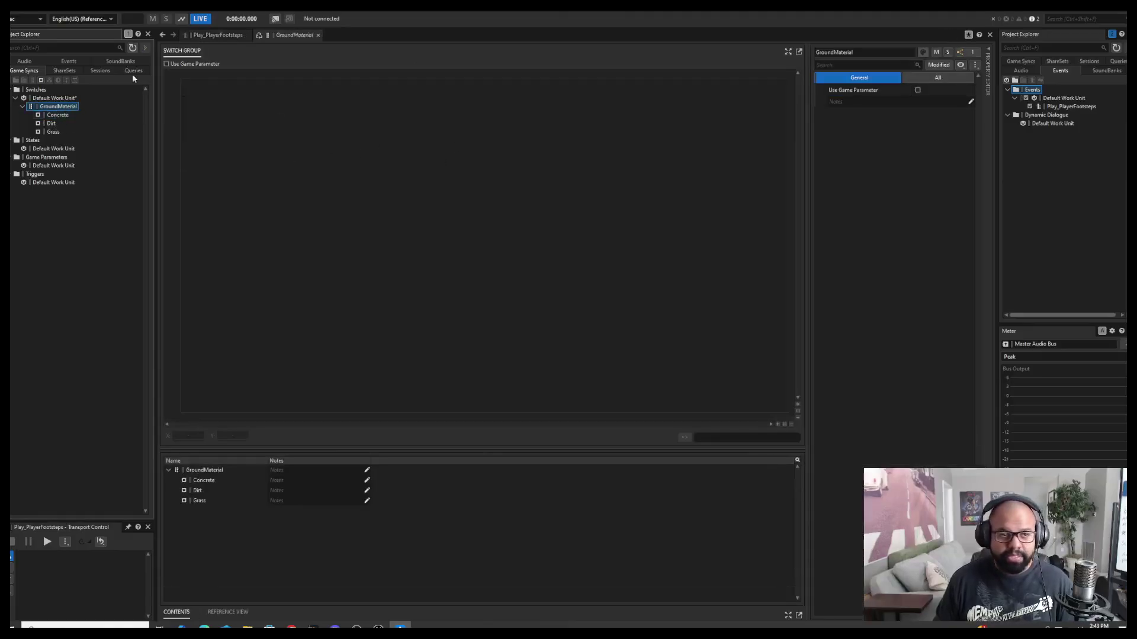
pyautogui.click(26, 62)
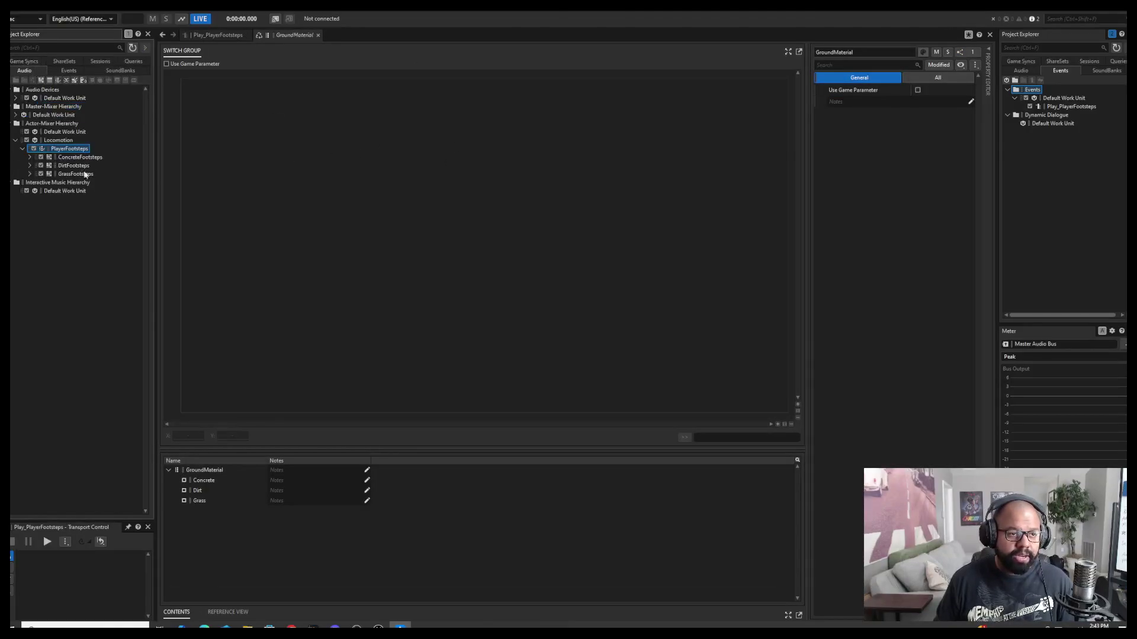
# Create a switch container named Footsteps under the Locomotion folder.
pyautogui.click(58, 141)
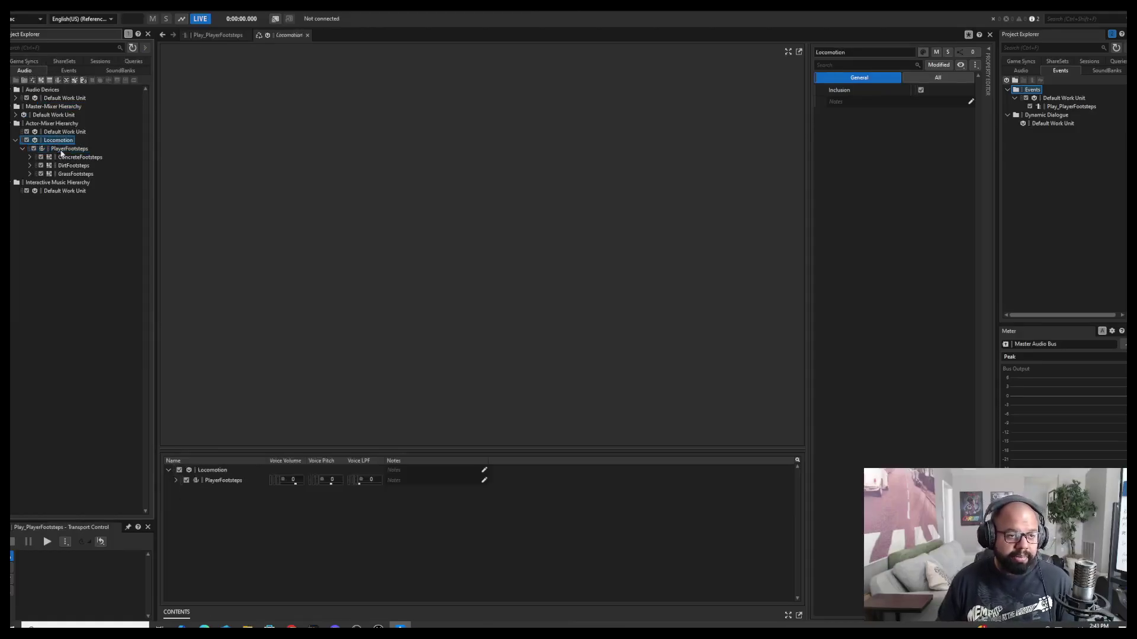
pyautogui.click(67, 149)
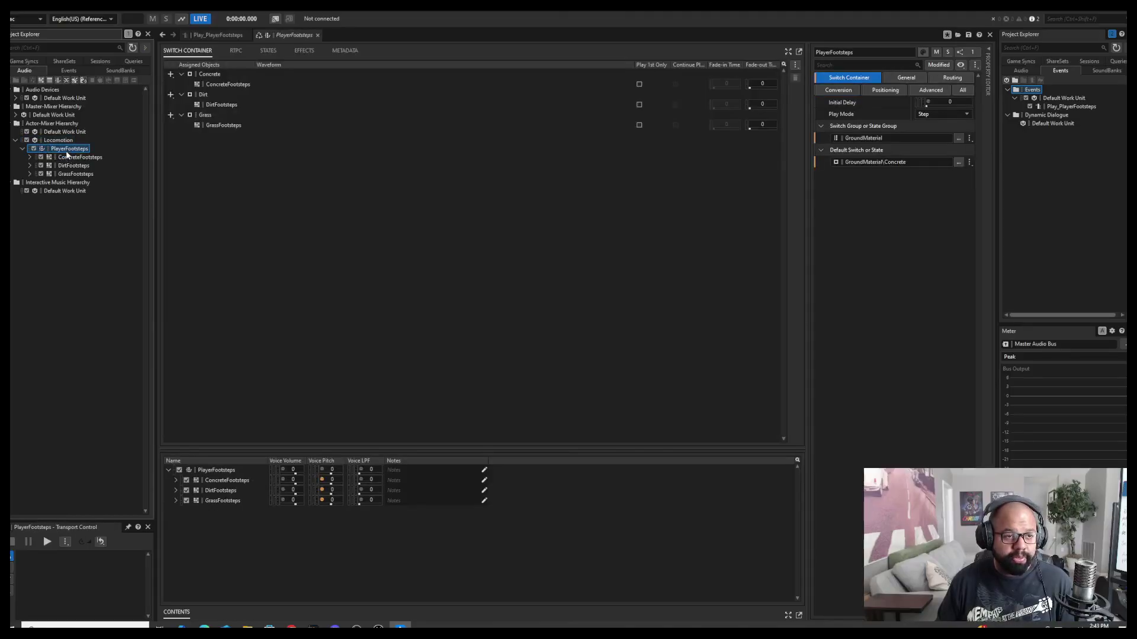
pyautogui.rightClick(58, 141)
pyautogui.moveTo(86, 150)
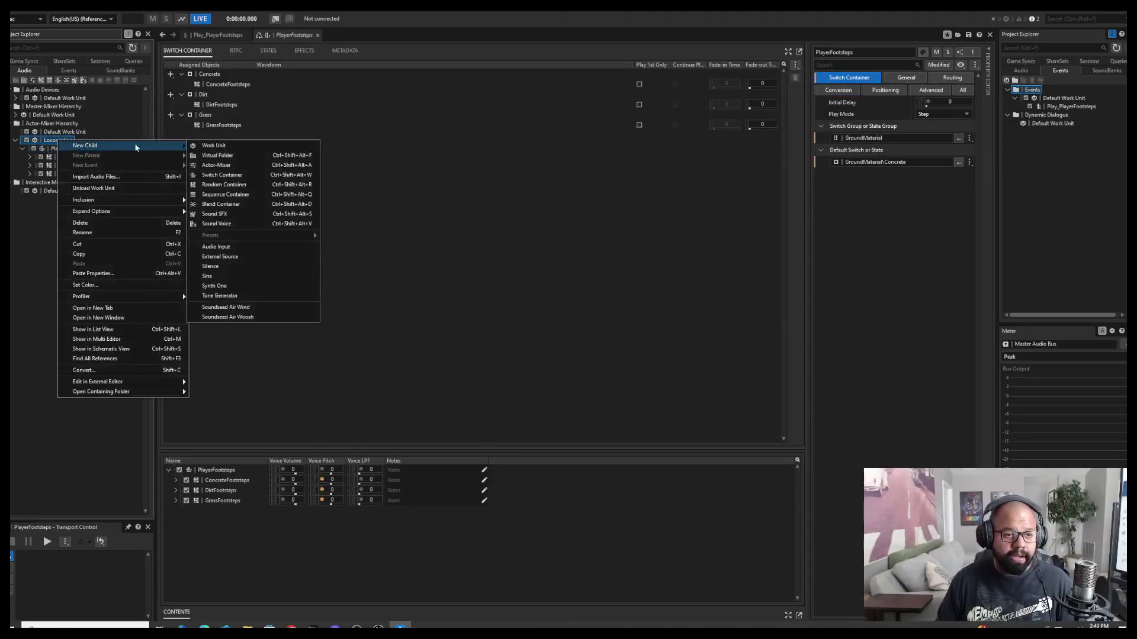
pyautogui.click(237, 176)
pyautogui.write('Footsteps')
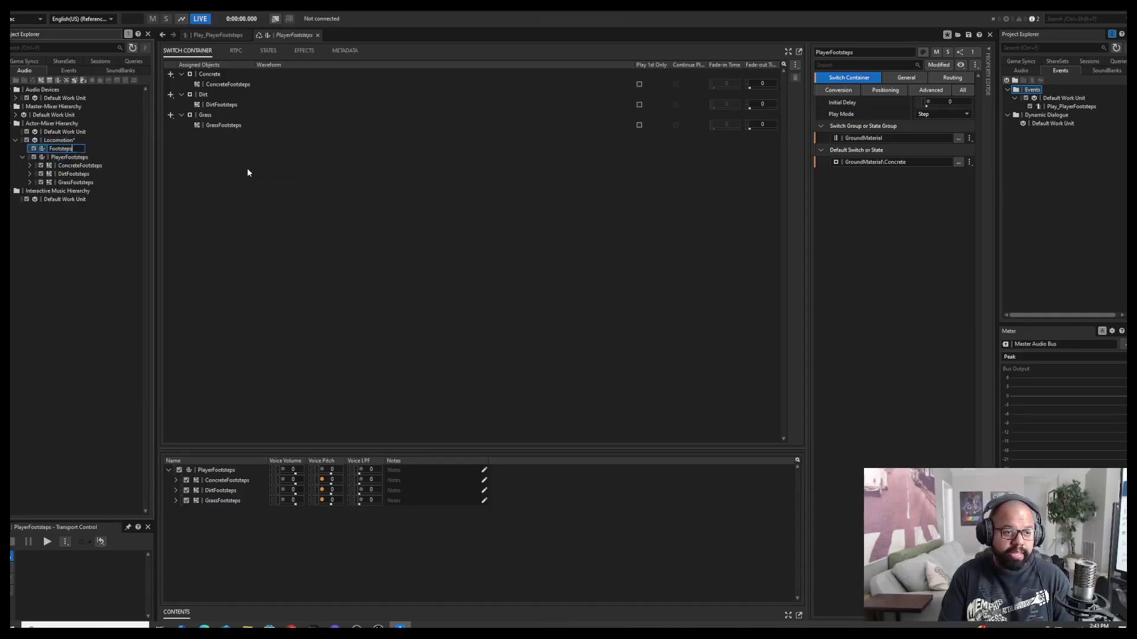
pyautogui.press('Return')
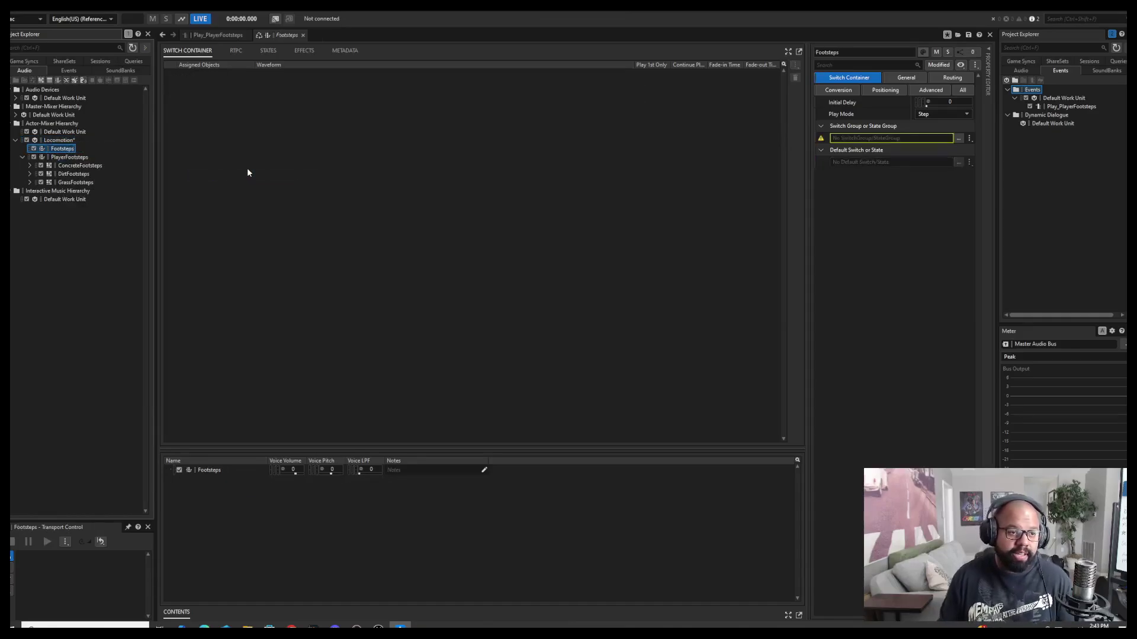
# Add random containers inside Footsteps, duplicating them up to New Random Container_05.
pyautogui.rightClick(67, 152)
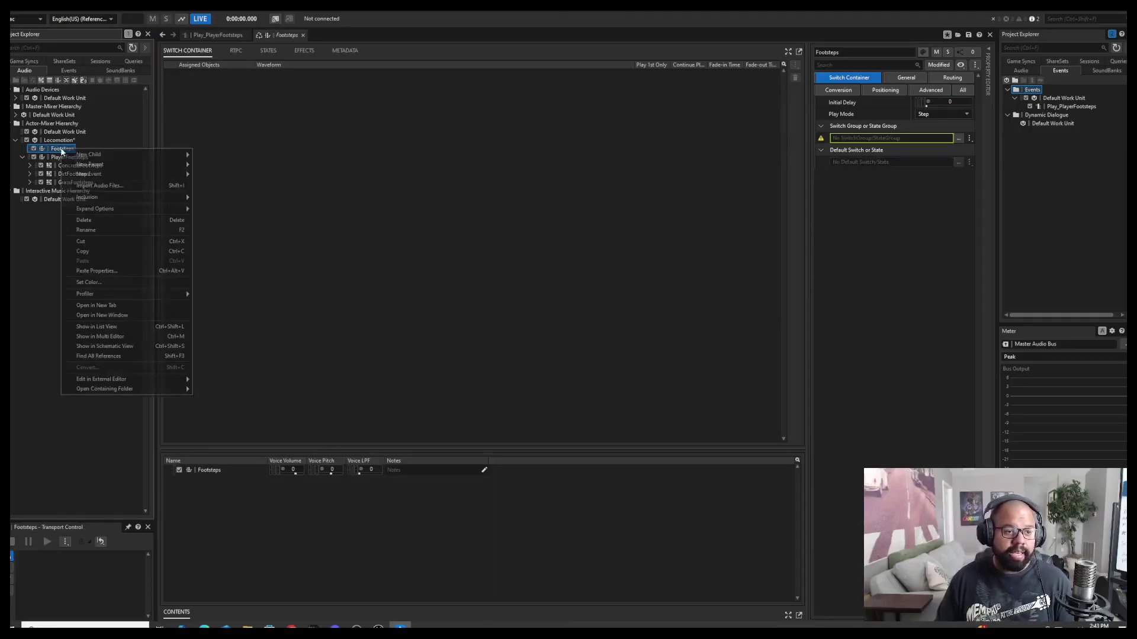
pyautogui.moveTo(102, 155)
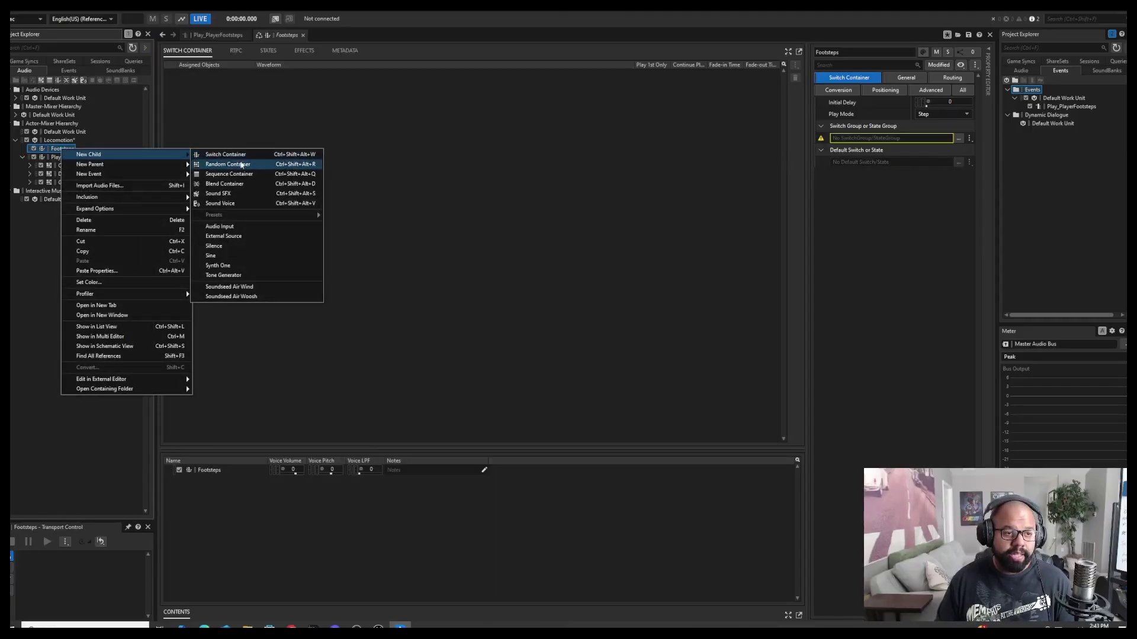
pyautogui.click(236, 166)
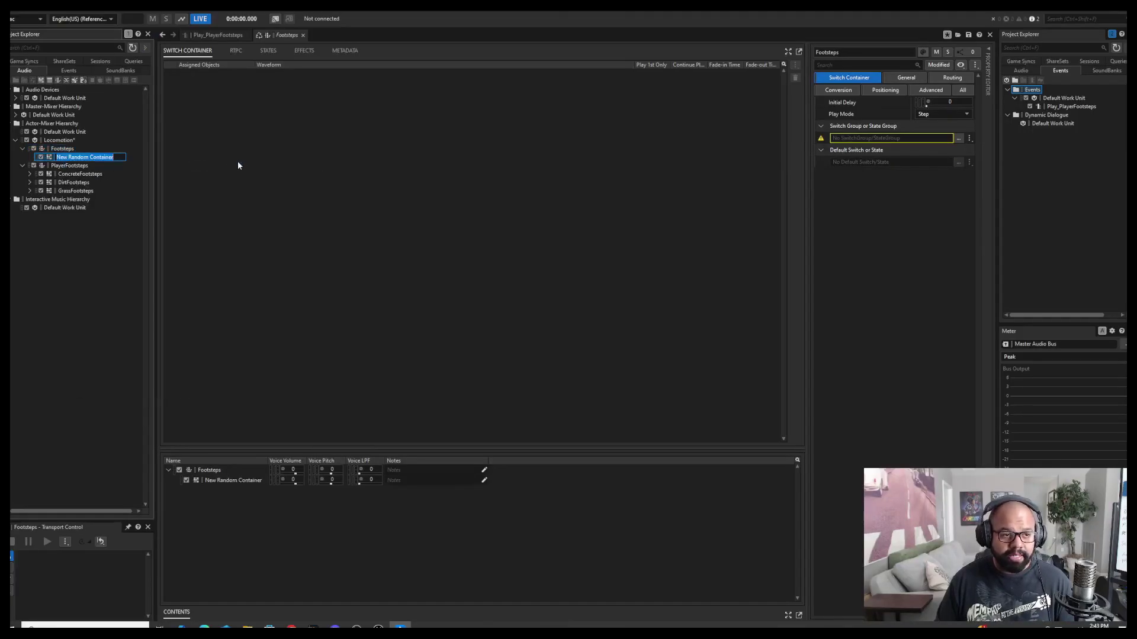
pyautogui.press('Return')
pyautogui.hotkey('ctrl', 'd')
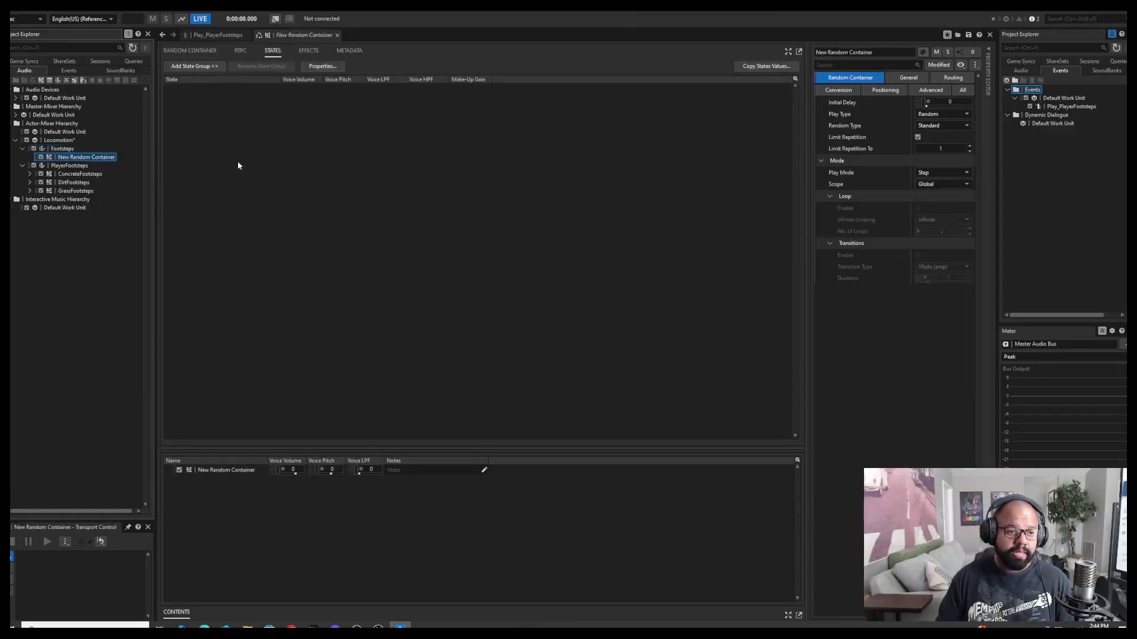
pyautogui.hotkey('ctrl', 'd')
pyautogui.hotkey('ctrl', 'd')
pyautogui.hotkey('ctrl', 'd')
# Compare the new random containers with the GrassFootsteps container's settings.
pyautogui.click(108, 158)
pyautogui.click(107, 201)
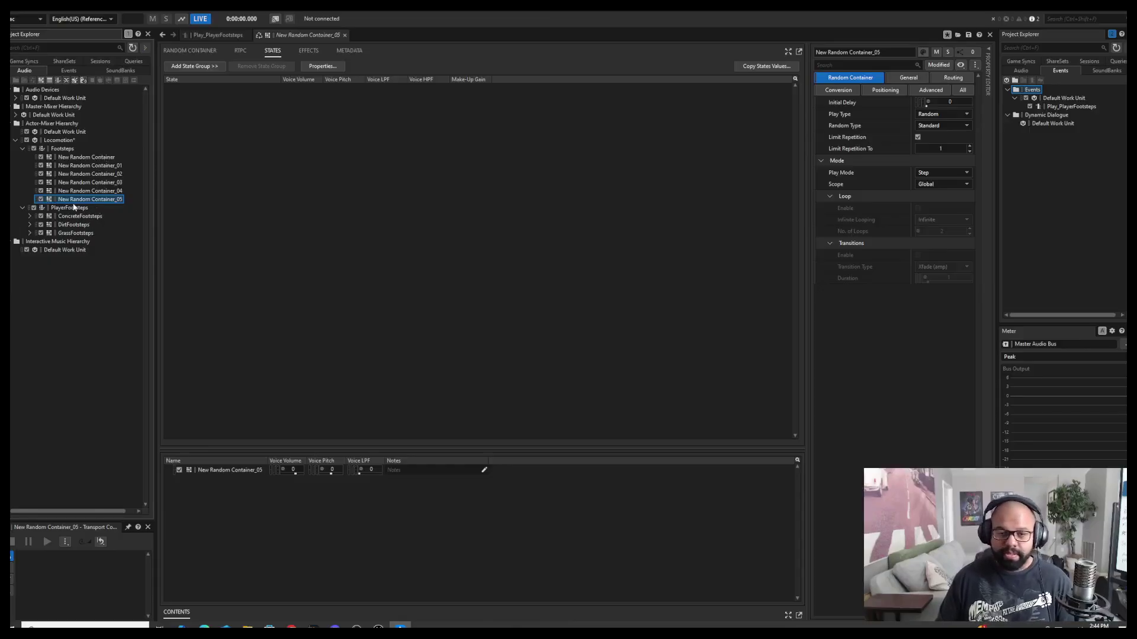
pyautogui.click(67, 232)
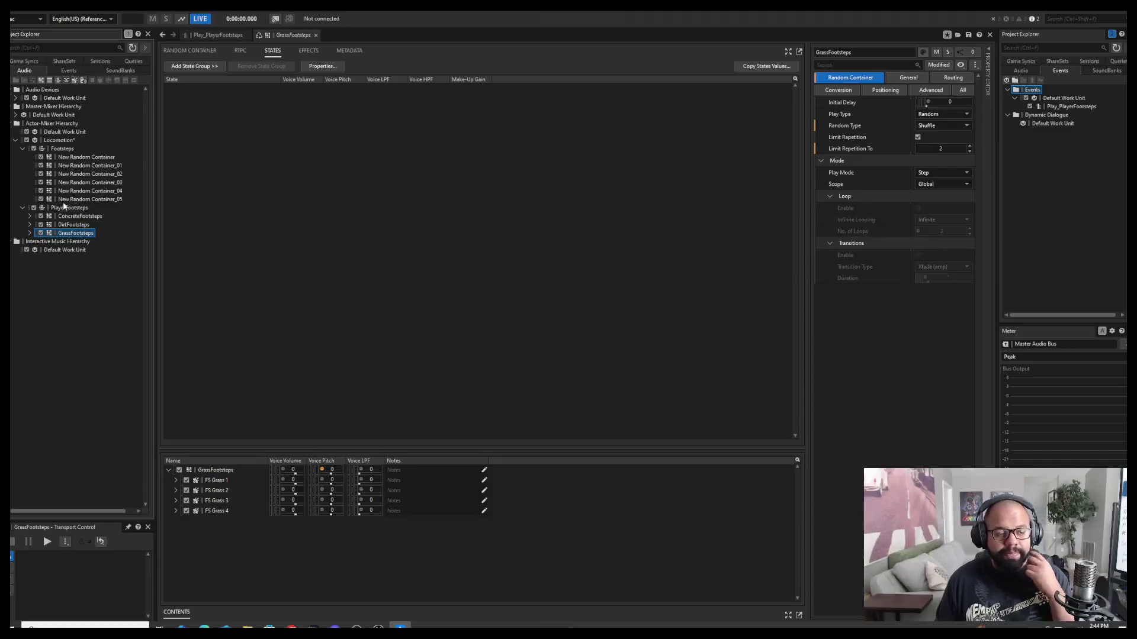
pyautogui.click(67, 159)
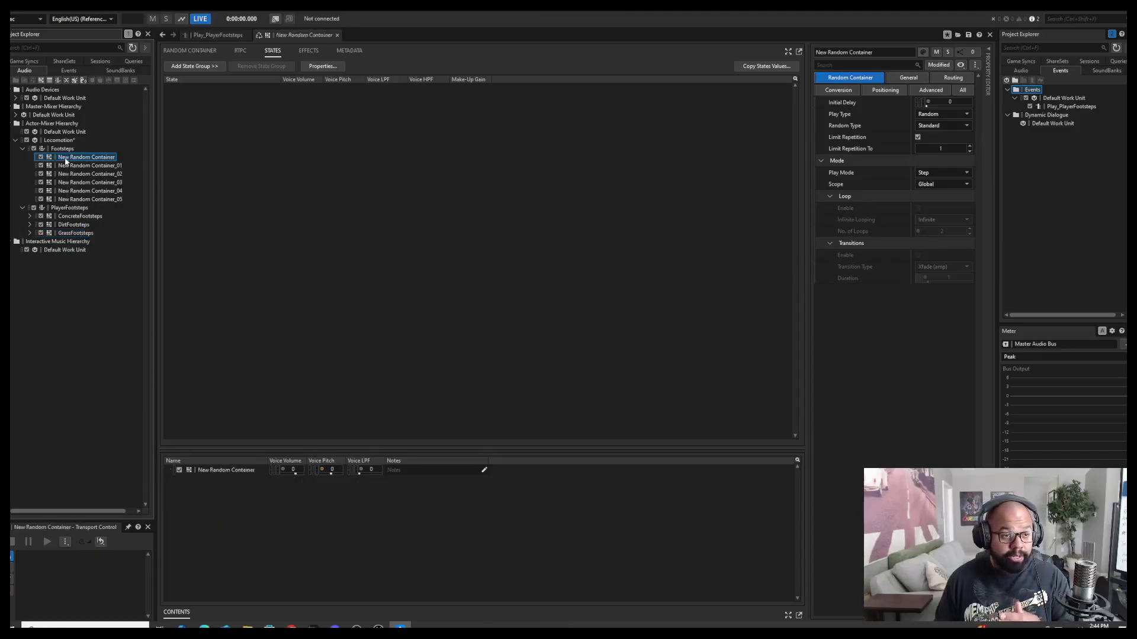
# Expand all PlayerFootsteps containers to reveal their sounds and select ConcreteFootsteps.
pyautogui.click(79, 166)
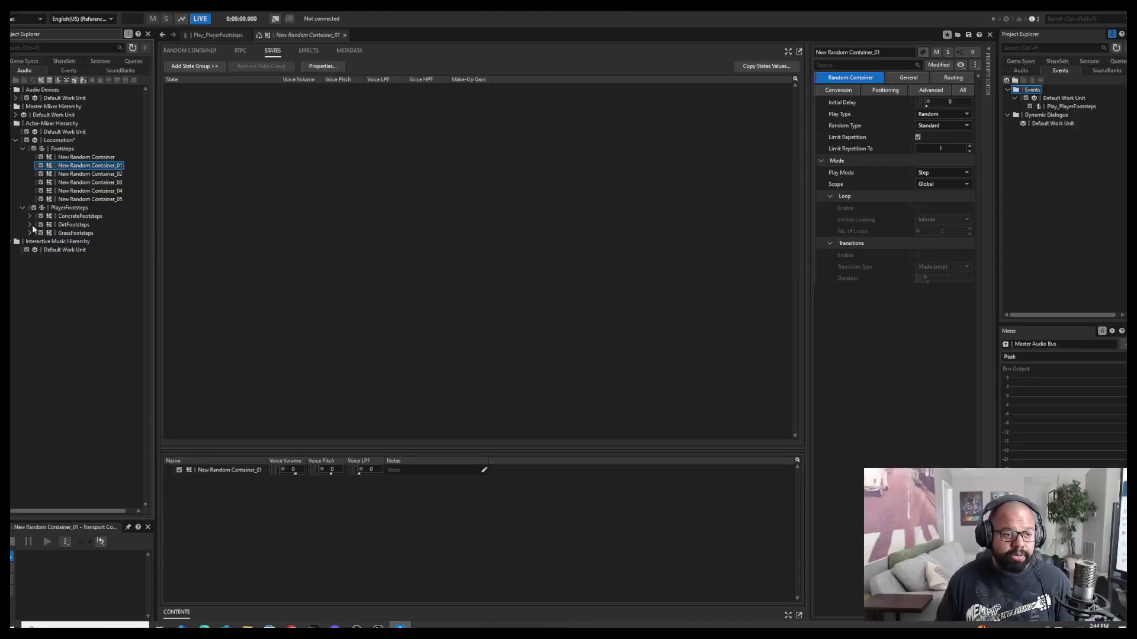
pyautogui.click(23, 208)
pyautogui.keyDown('shift'); pyautogui.click(22, 208); pyautogui.keyUp('shift')
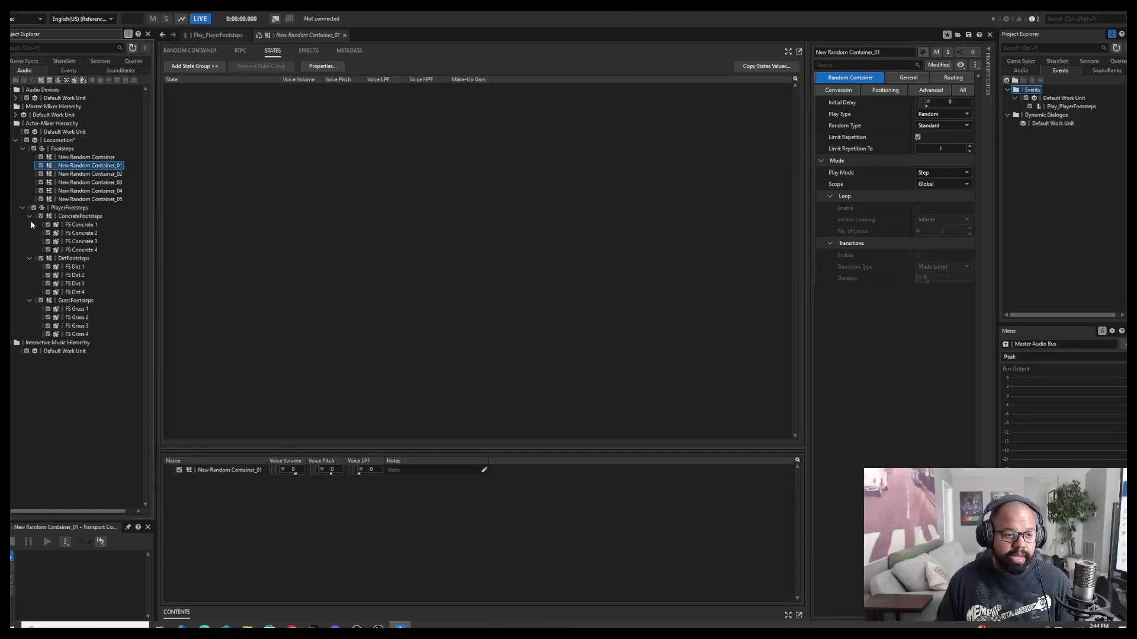
pyautogui.click(76, 217)
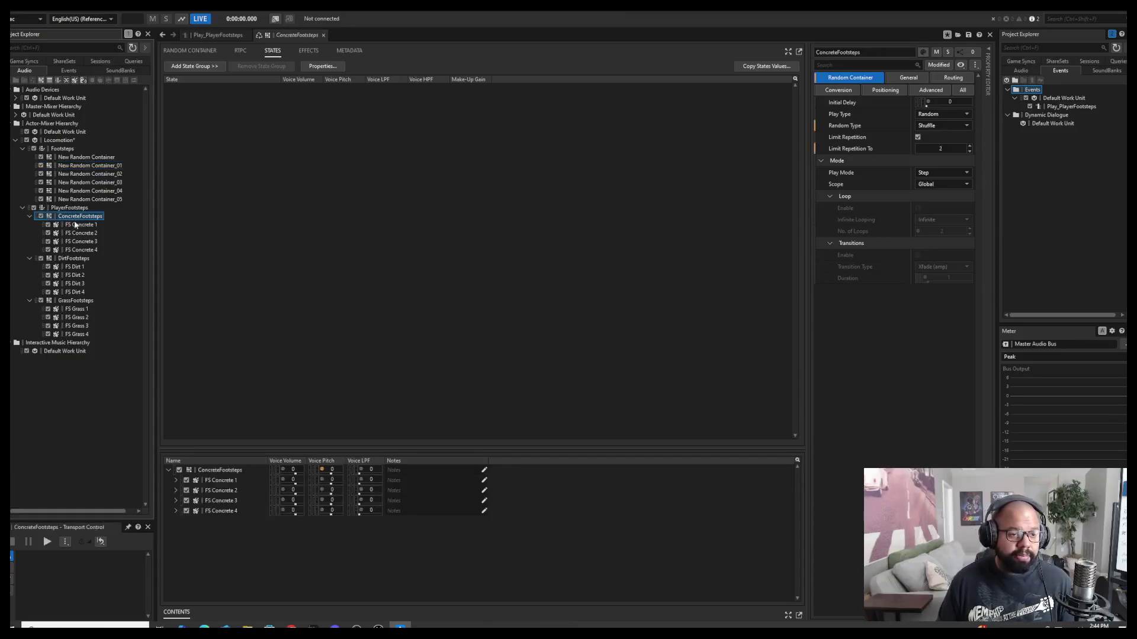
# Play FS Concrete 1, 2, 3 and 4 one after another.
pyautogui.click(72, 226)
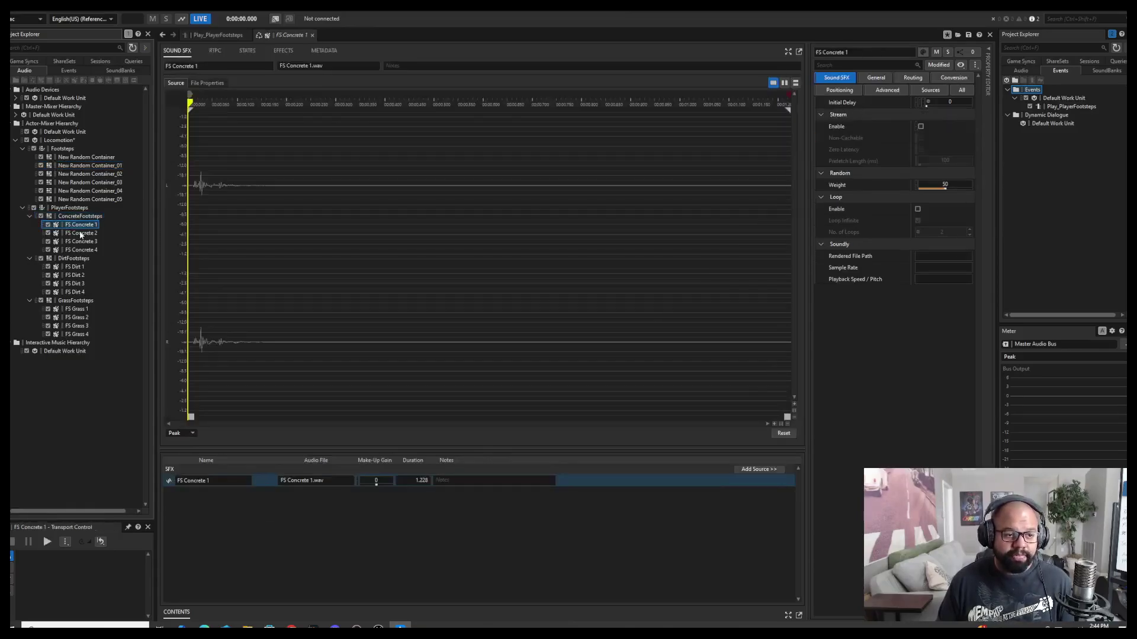
pyautogui.press('space')
pyautogui.click(79, 233)
pyautogui.press('space')
pyautogui.click(79, 241)
pyautogui.press('space')
pyautogui.click(80, 249)
pyautogui.press('space')
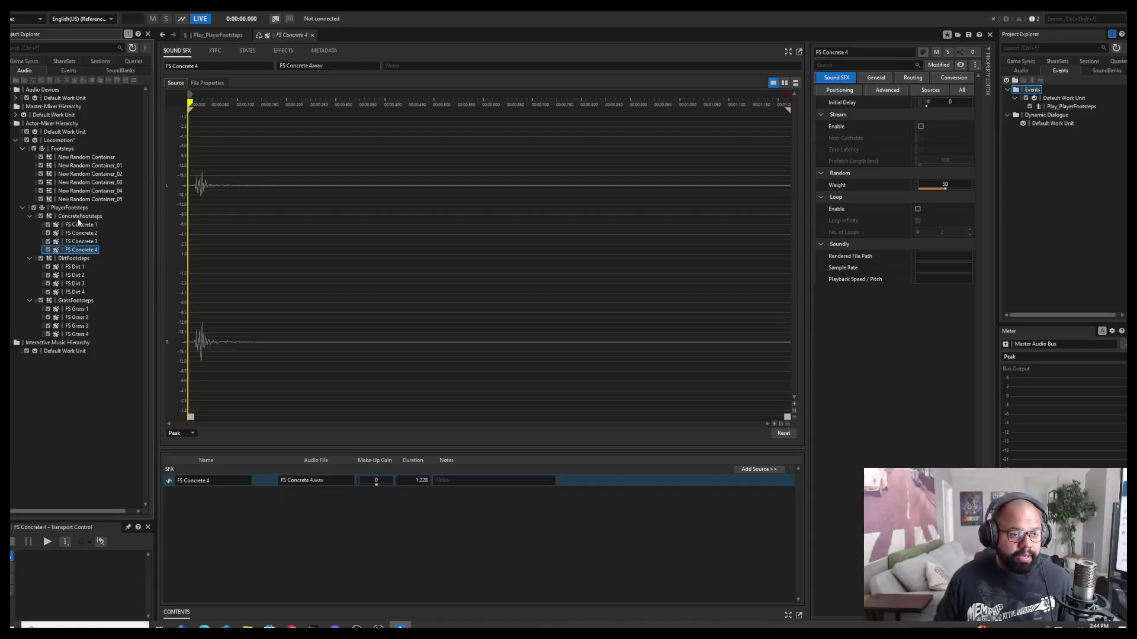
# Revisit Footsteps, New Random Container, ConcreteFootsteps and the FS Concrete 1 sound.
pyautogui.click(58, 151)
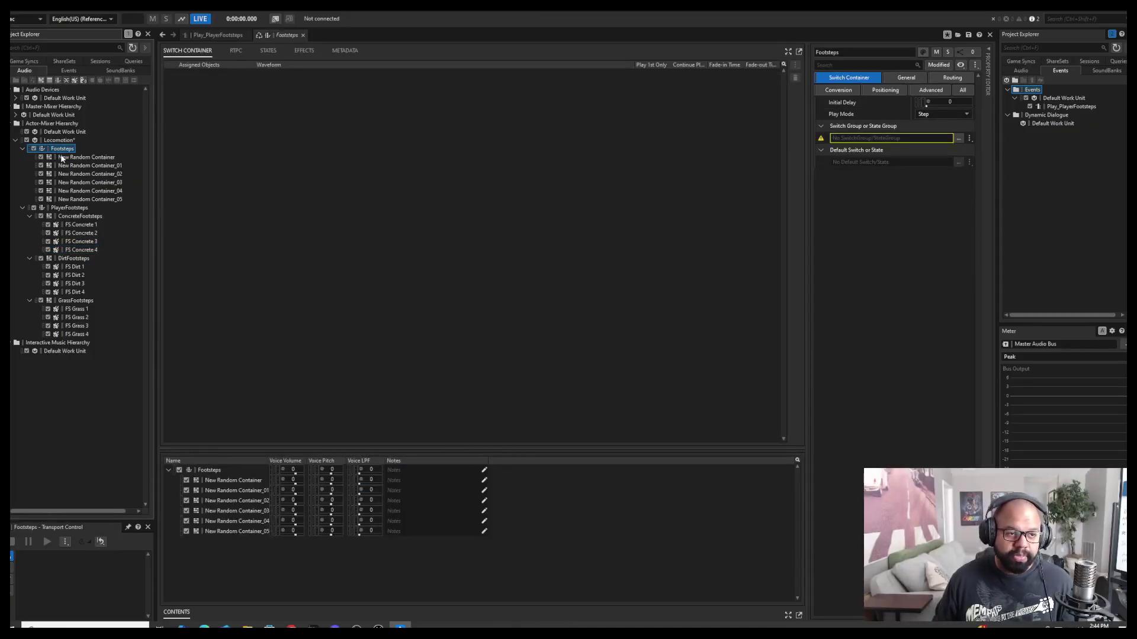
pyautogui.click(63, 159)
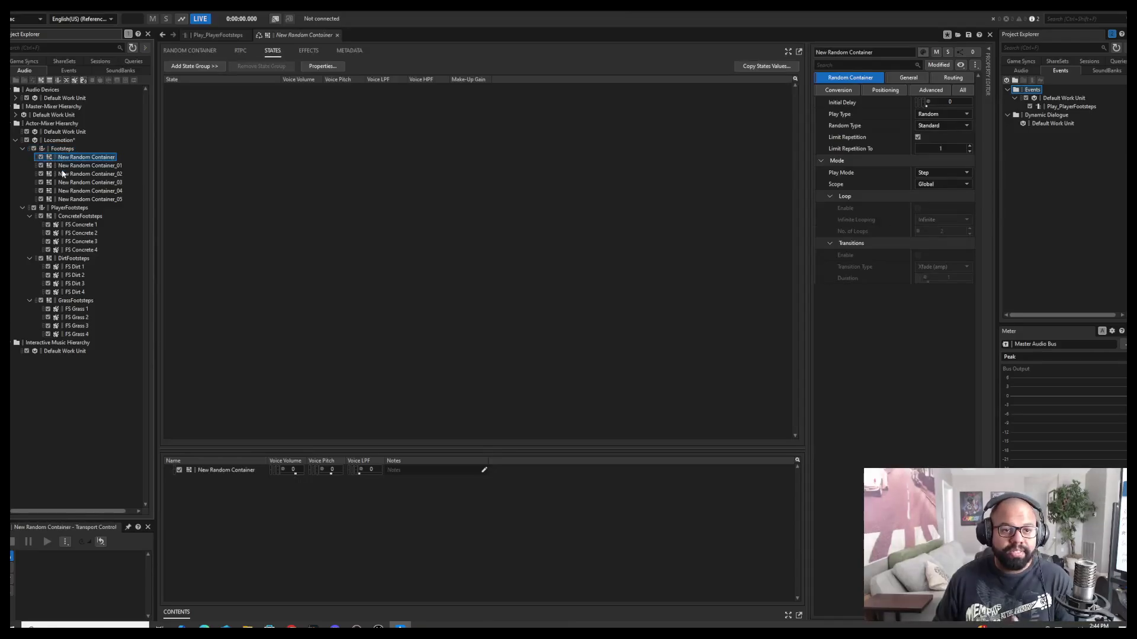
pyautogui.click(76, 218)
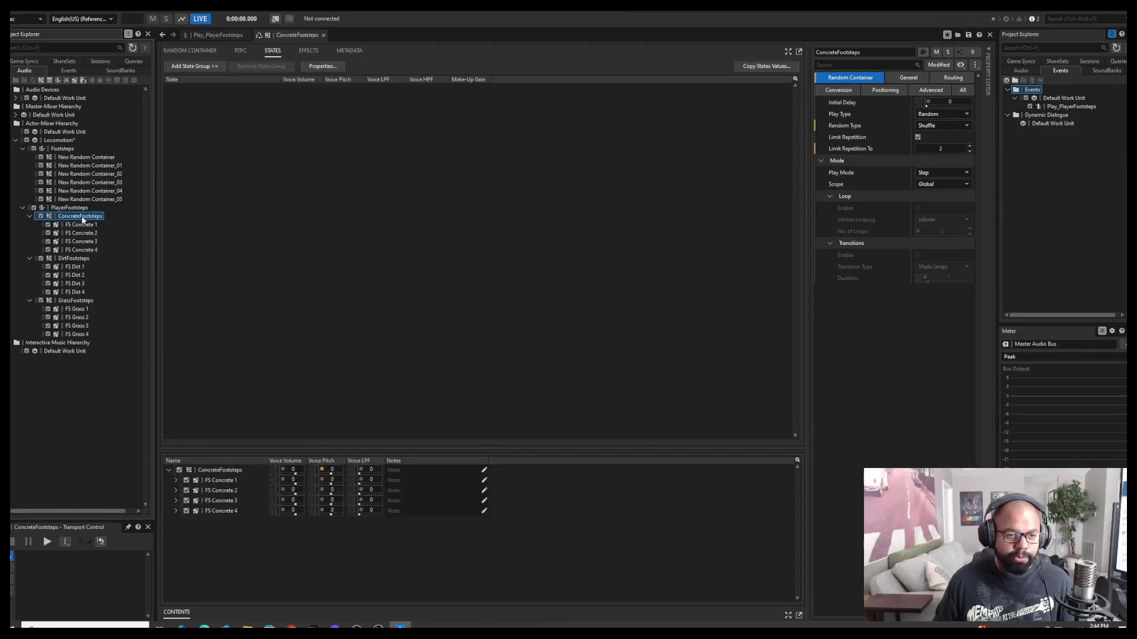
pyautogui.click(62, 226)
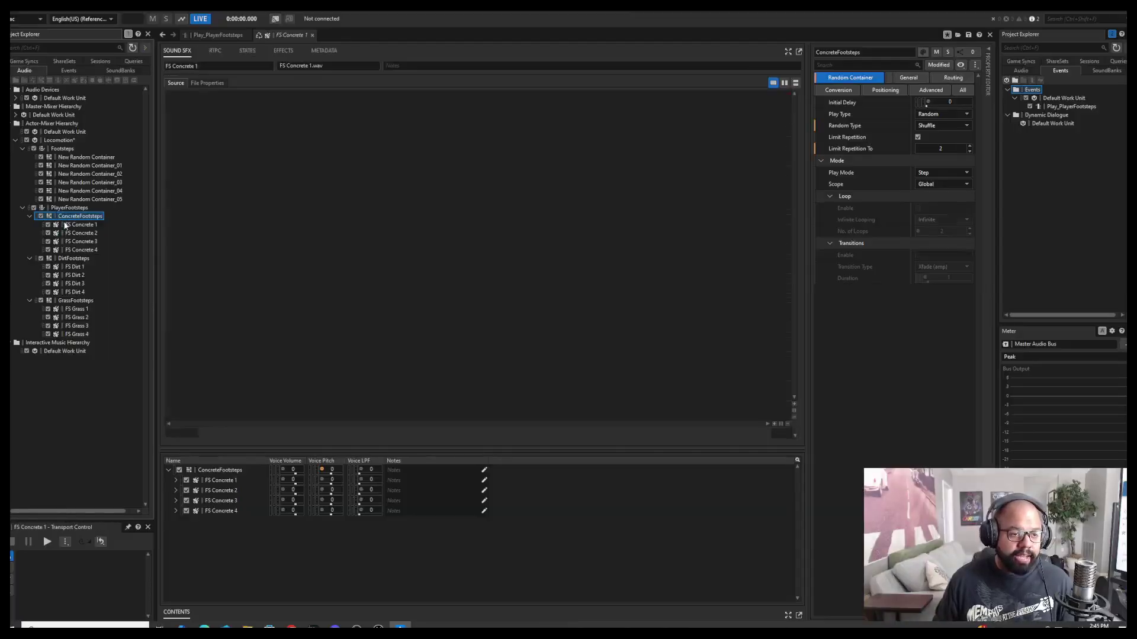
# Review ConcreteFootsteps' -175 to 150 pitch randomization, then view its Shuffle playback settings.
pyautogui.click(77, 216)
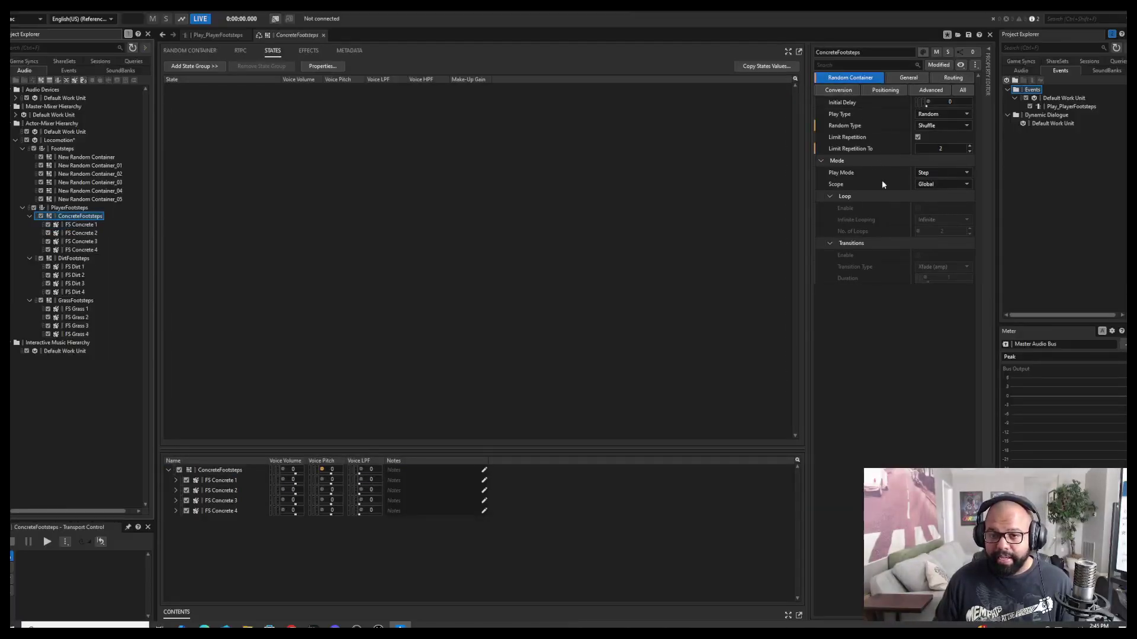
pyautogui.click(915, 78)
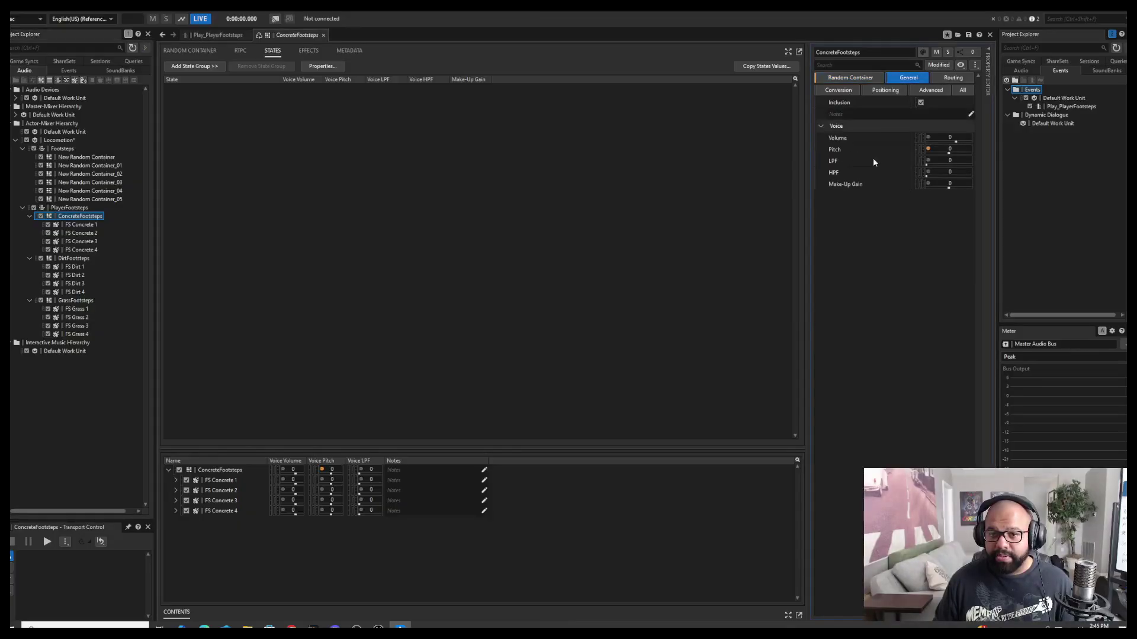
pyautogui.click(927, 149)
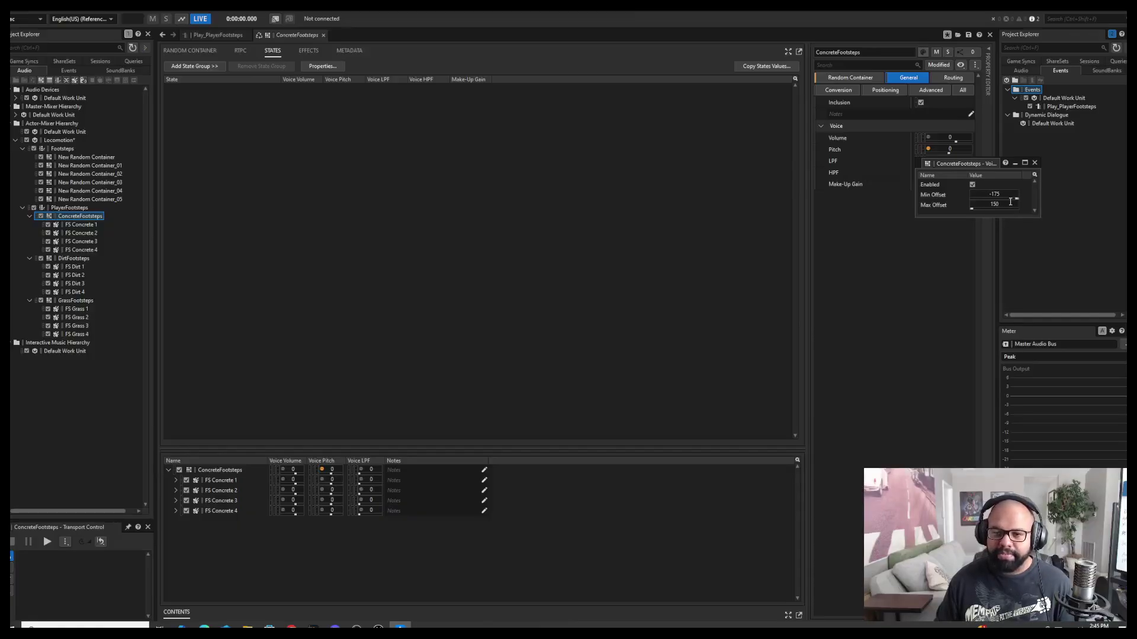
pyautogui.click(1035, 164)
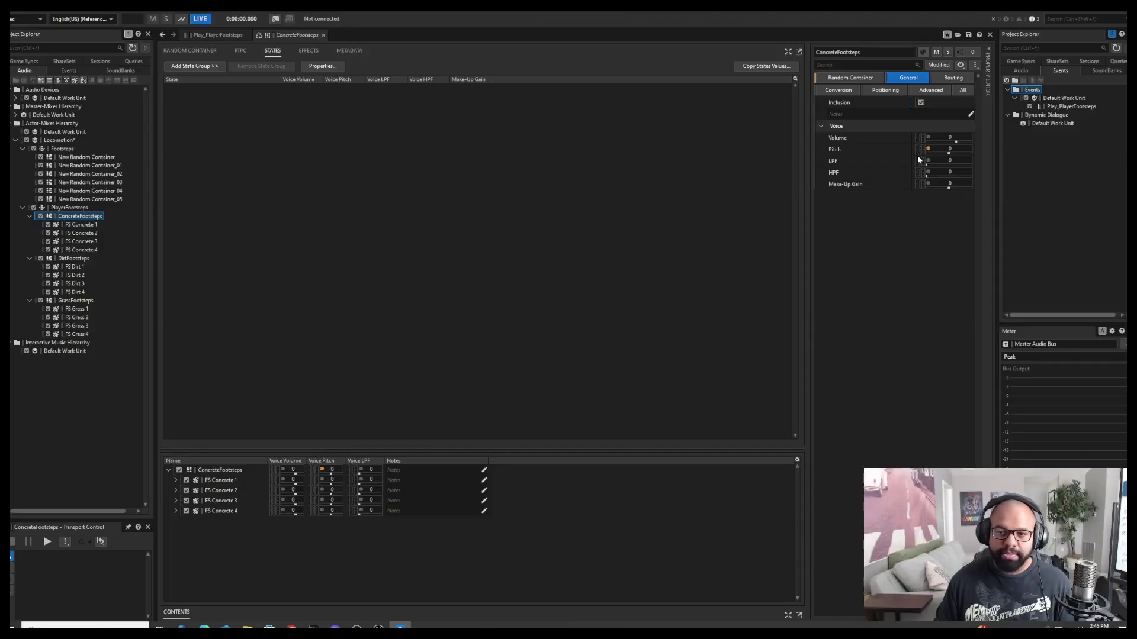
pyautogui.click(857, 78)
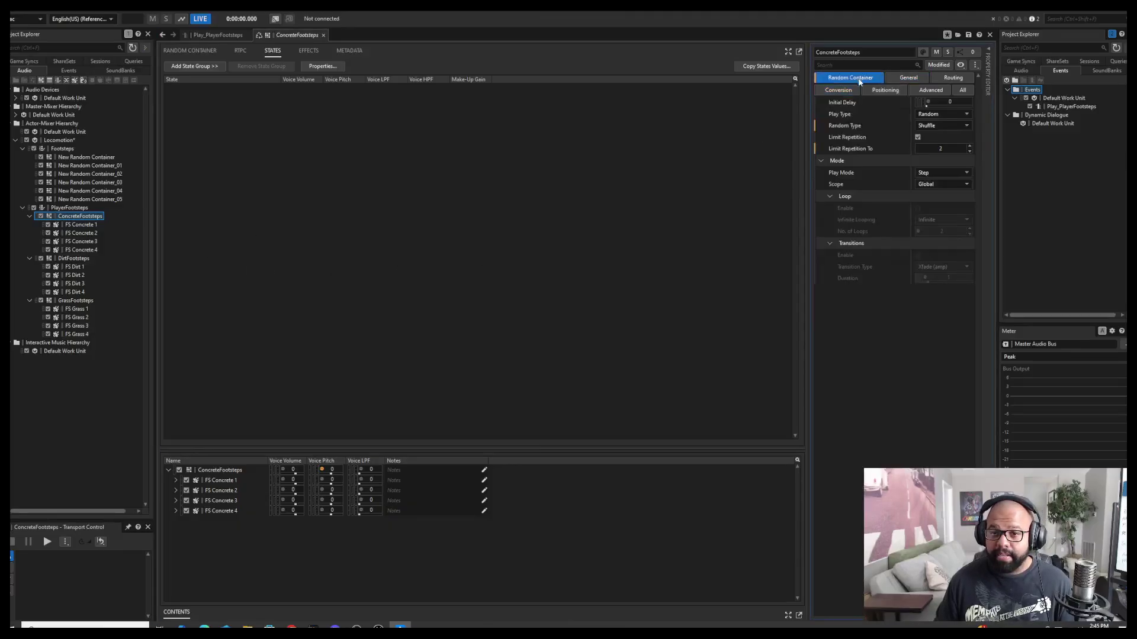
pyautogui.click(931, 128)
pyautogui.click(931, 128)
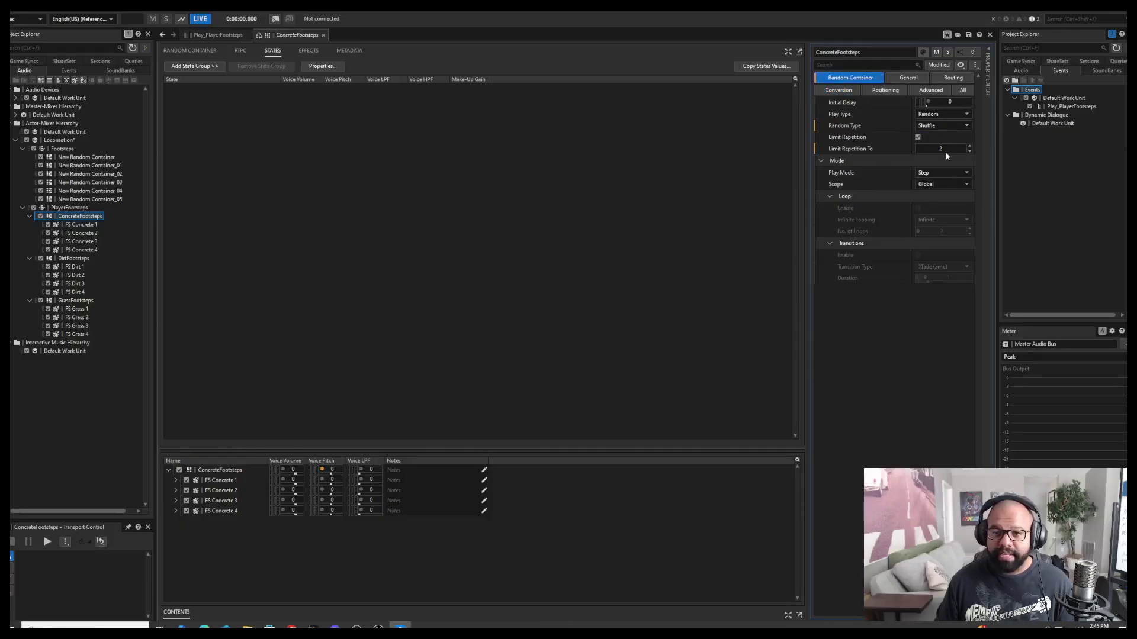
pyautogui.click(948, 149)
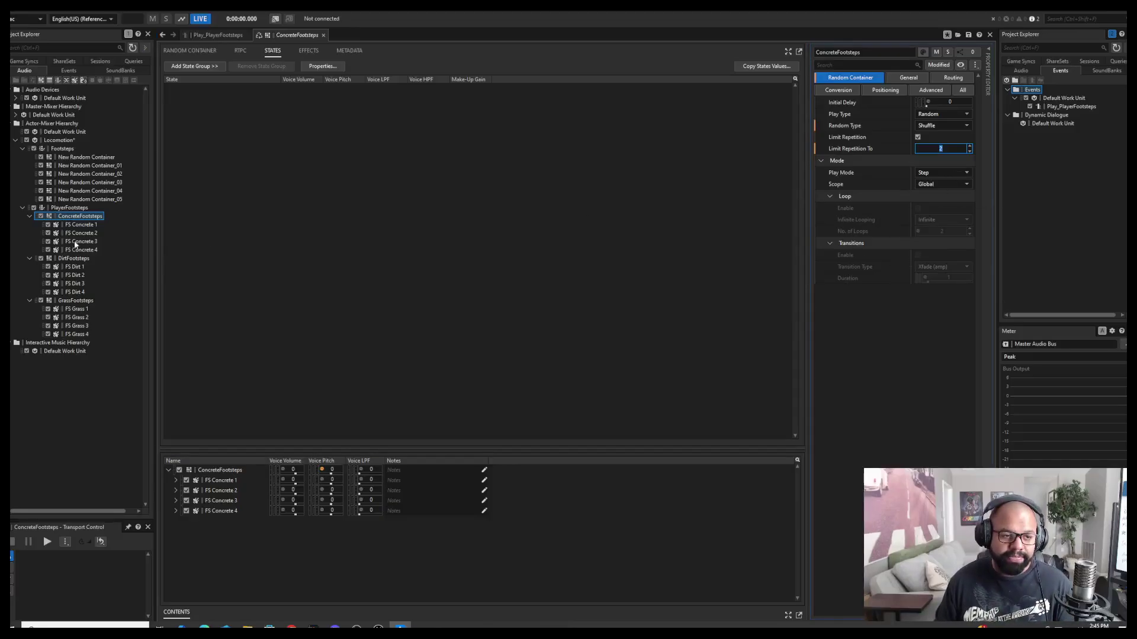
pyautogui.click(956, 149)
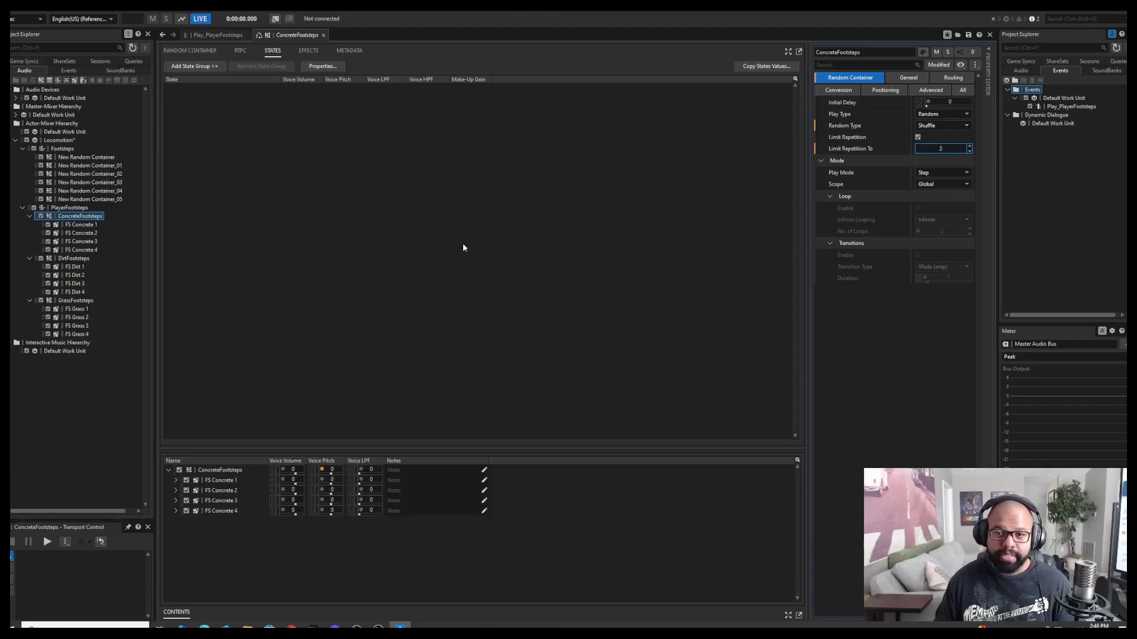
# Collapse the Concrete, Dirt and Grass footstep containers and open the Footsteps switch container.
pyautogui.click(81, 259)
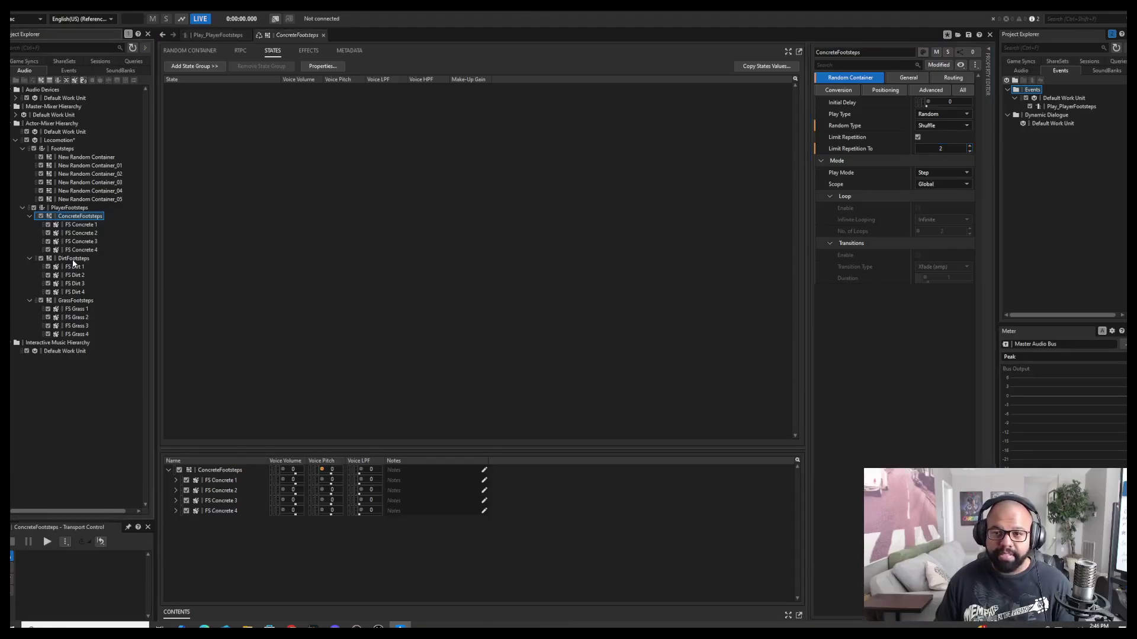
pyautogui.click(30, 216)
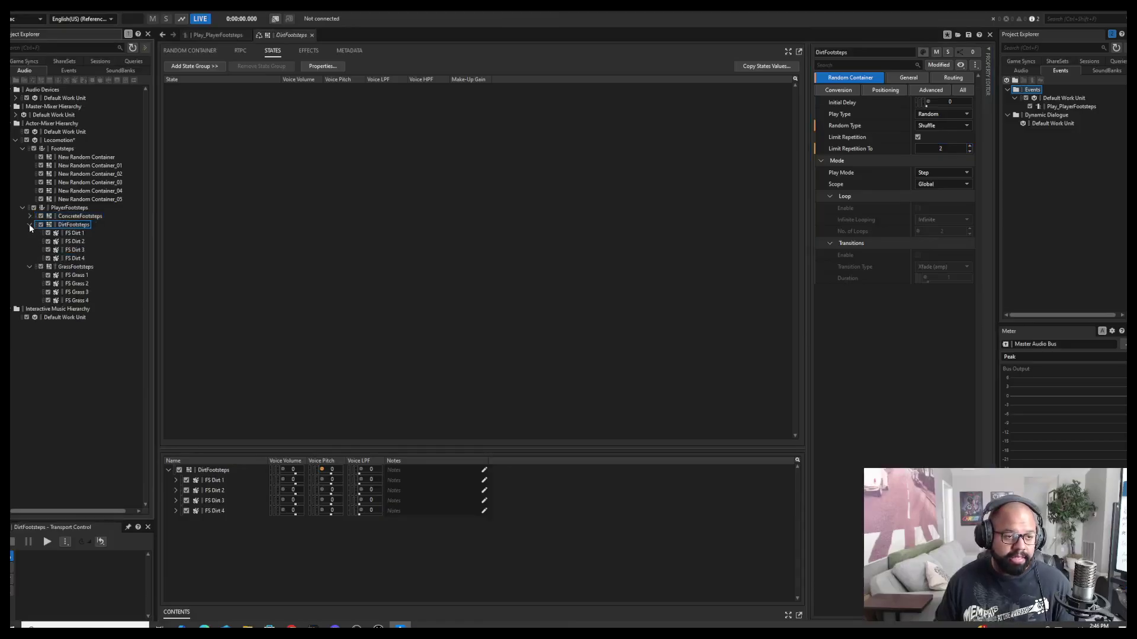
pyautogui.click(30, 225)
pyautogui.click(29, 233)
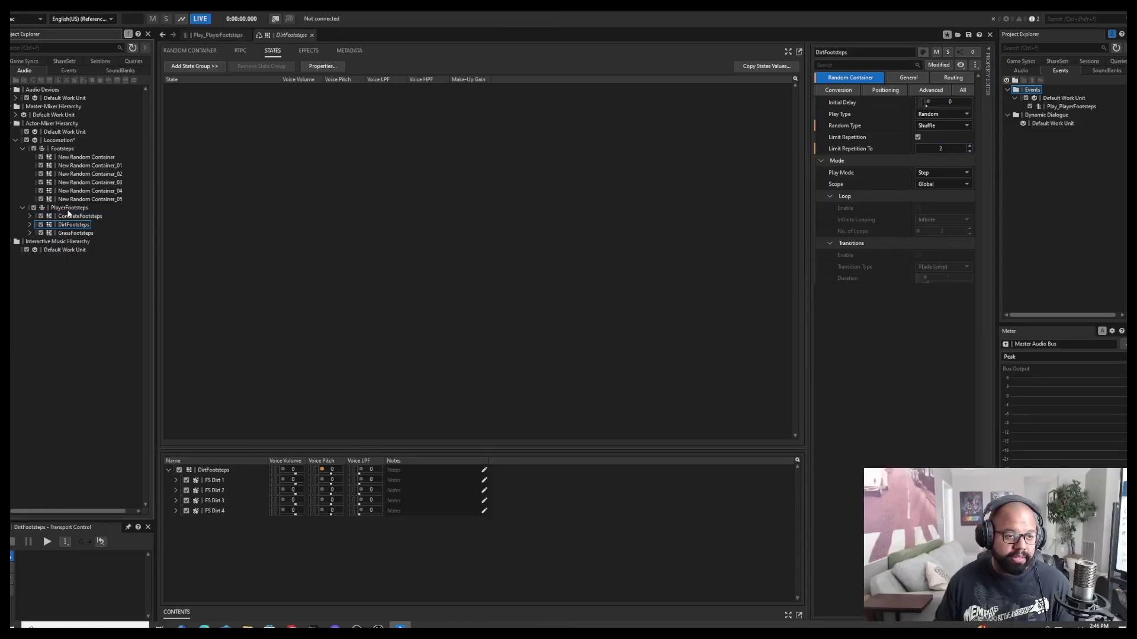
pyautogui.click(70, 208)
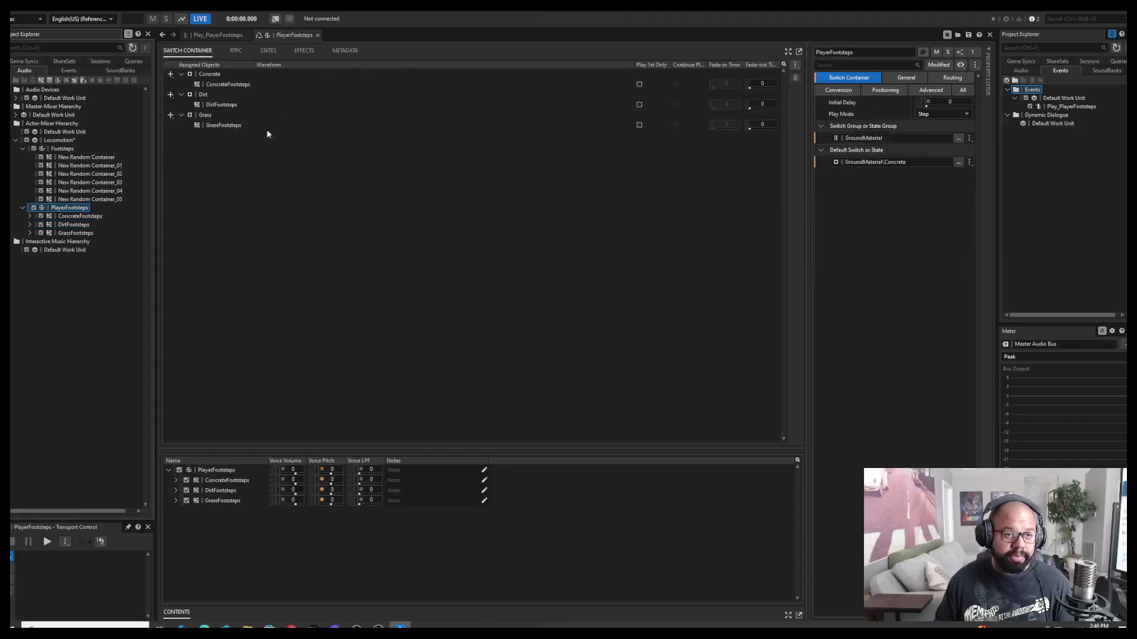
pyautogui.click(60, 151)
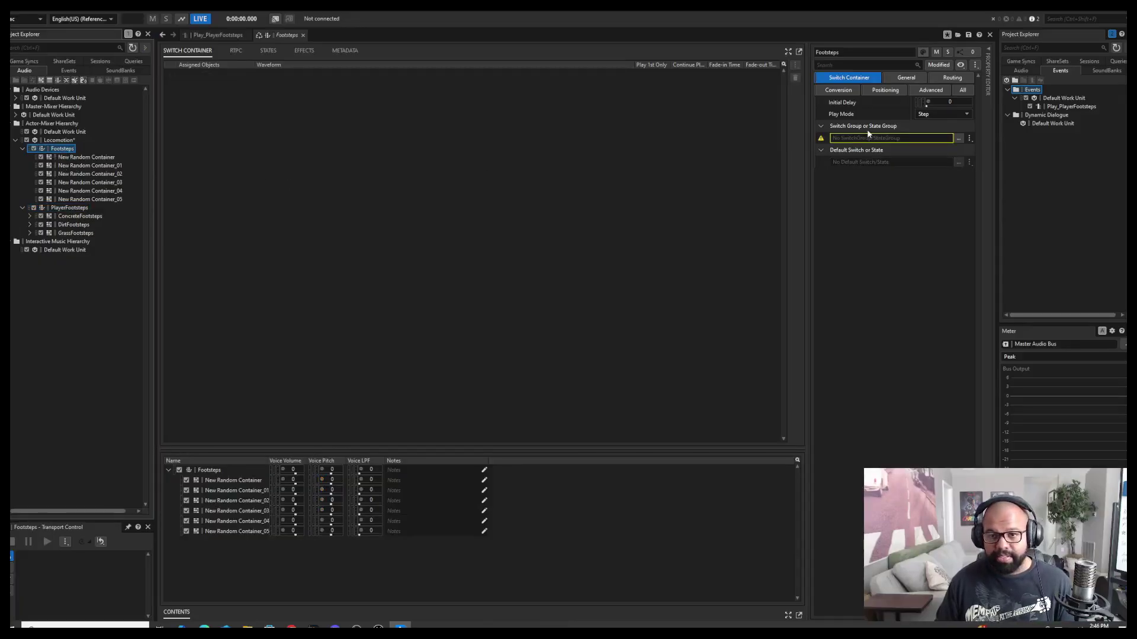
# Set Footsteps' switch group to GroundMaterial and select its Concrete, Dirt and Grass entries.
pyautogui.click(957, 139)
pyautogui.click(500, 247)
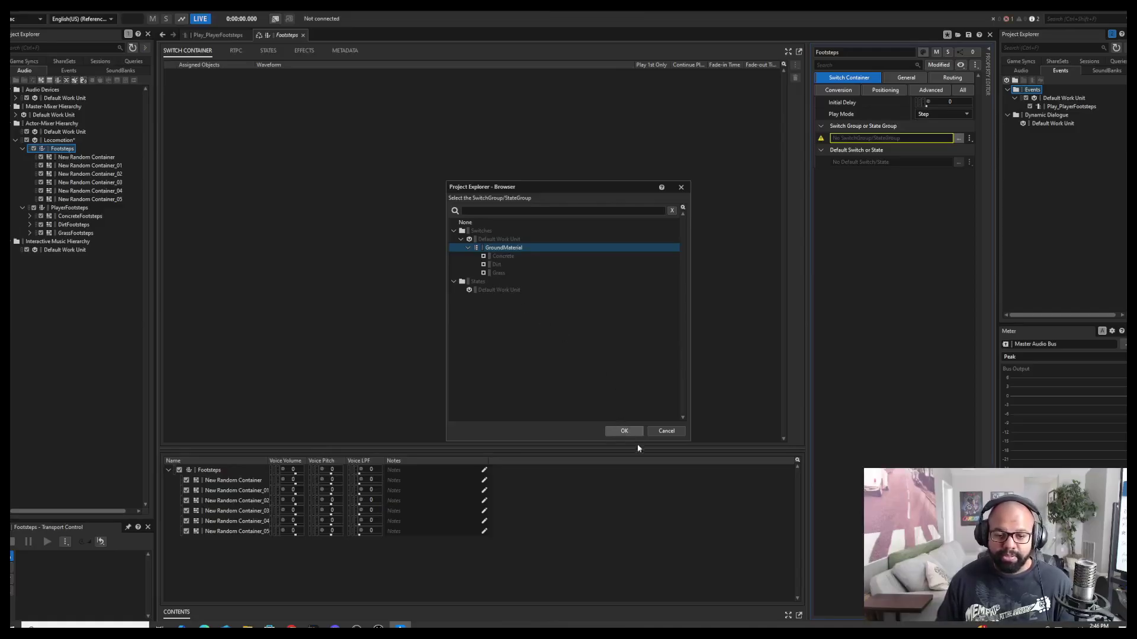
pyautogui.click(625, 432)
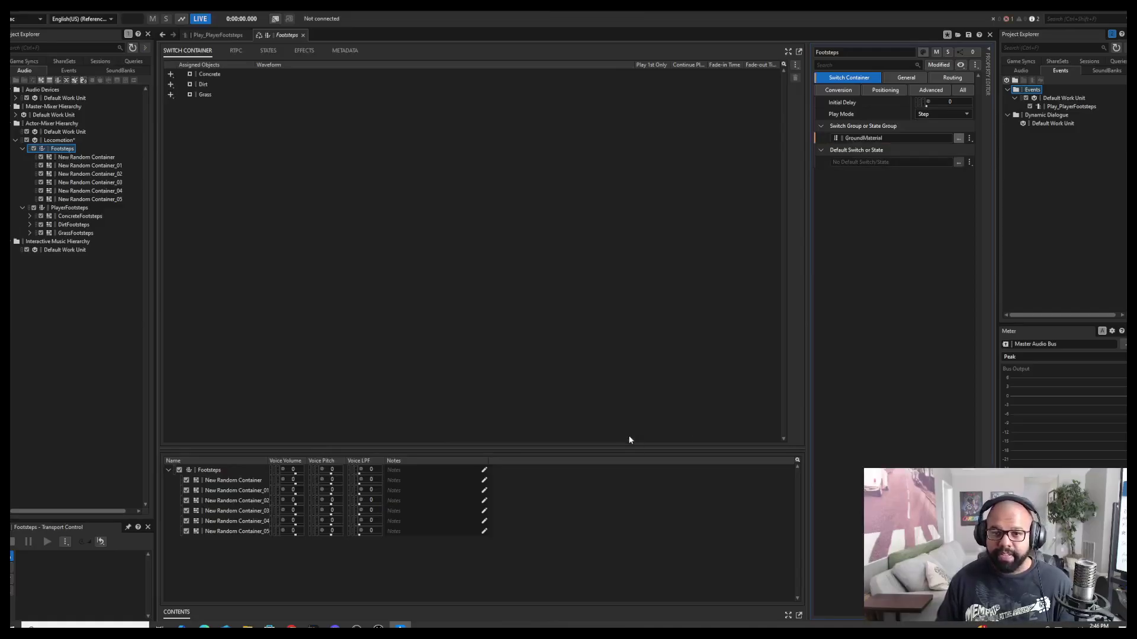
pyautogui.click(208, 74)
pyautogui.keyDown('shift'); pyautogui.click(207, 96); pyautogui.keyUp('shift')
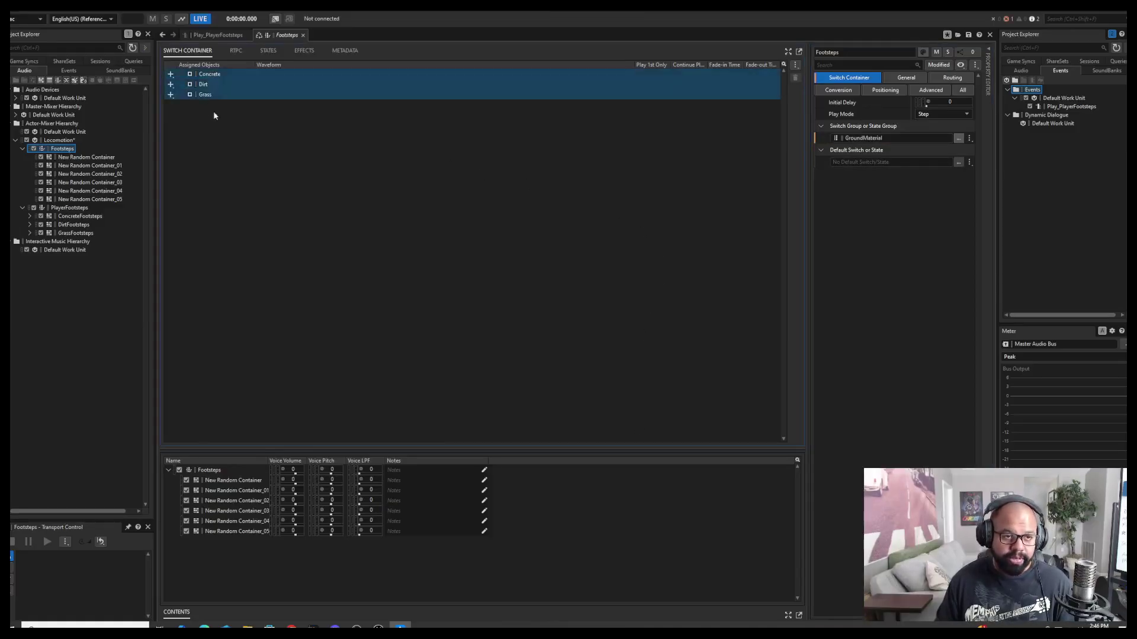
# Assign New Random Container to Concrete, _02 to Dirt and _05 to Grass.
pyautogui.click(258, 172)
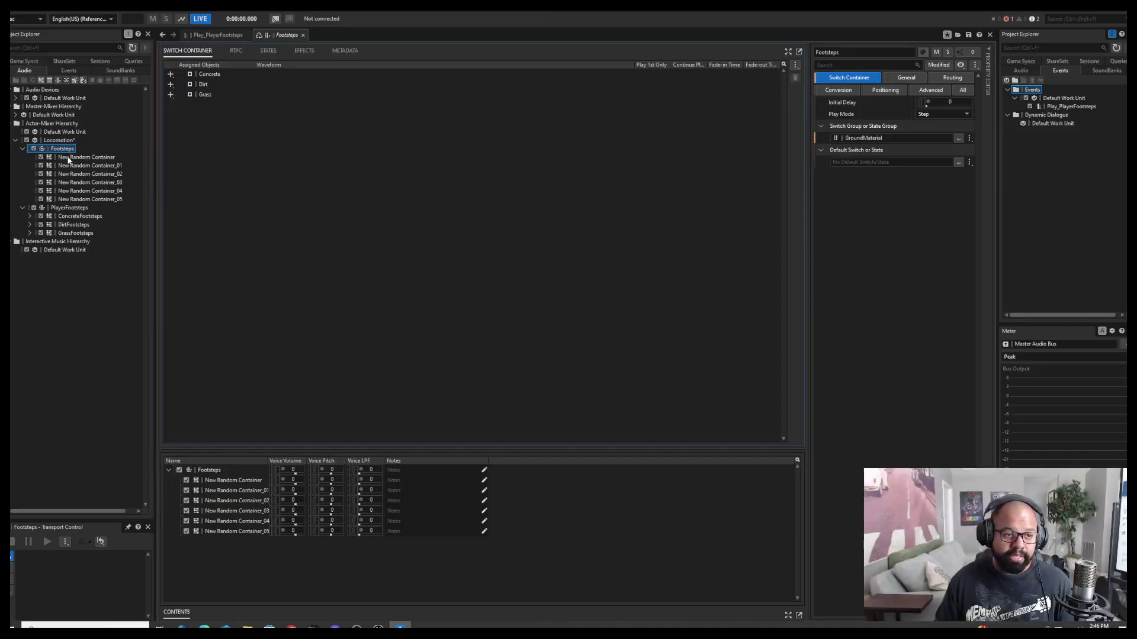
pyautogui.moveTo(67, 160); pyautogui.dragTo(207, 78)
pyautogui.moveTo(91, 179); pyautogui.dragTo(205, 96)
pyautogui.moveTo(93, 201); pyautogui.dragTo(210, 118)
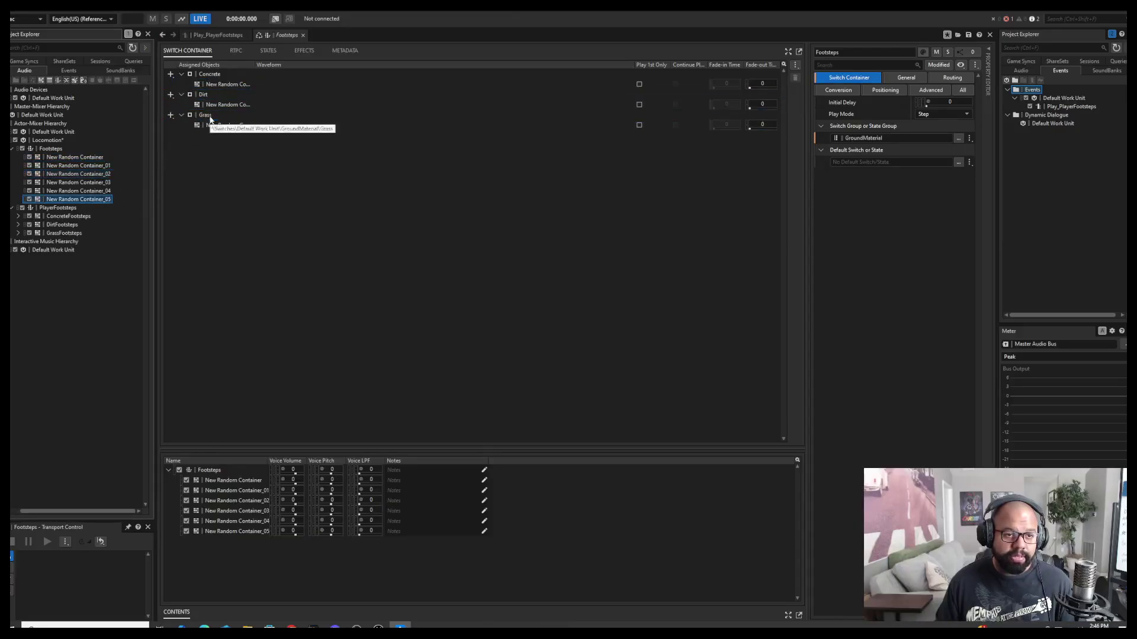
# Add a new switch named Sand under the GroundMaterial switch group in Game Syncs.
pyautogui.click(23, 61)
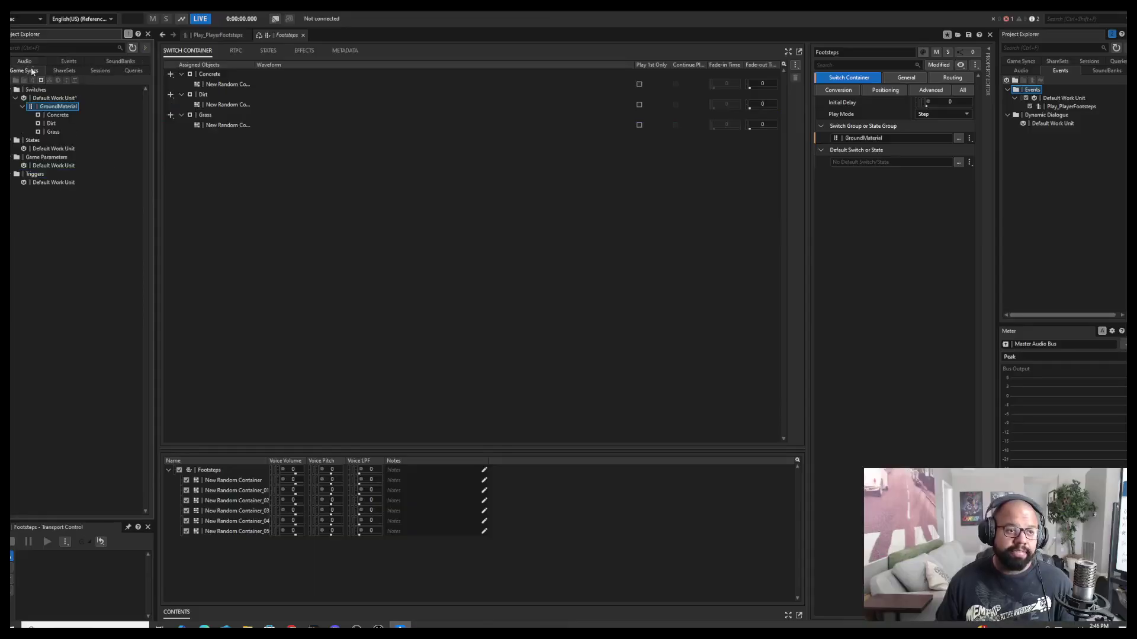
pyautogui.rightClick(59, 107)
pyautogui.moveTo(147, 119)
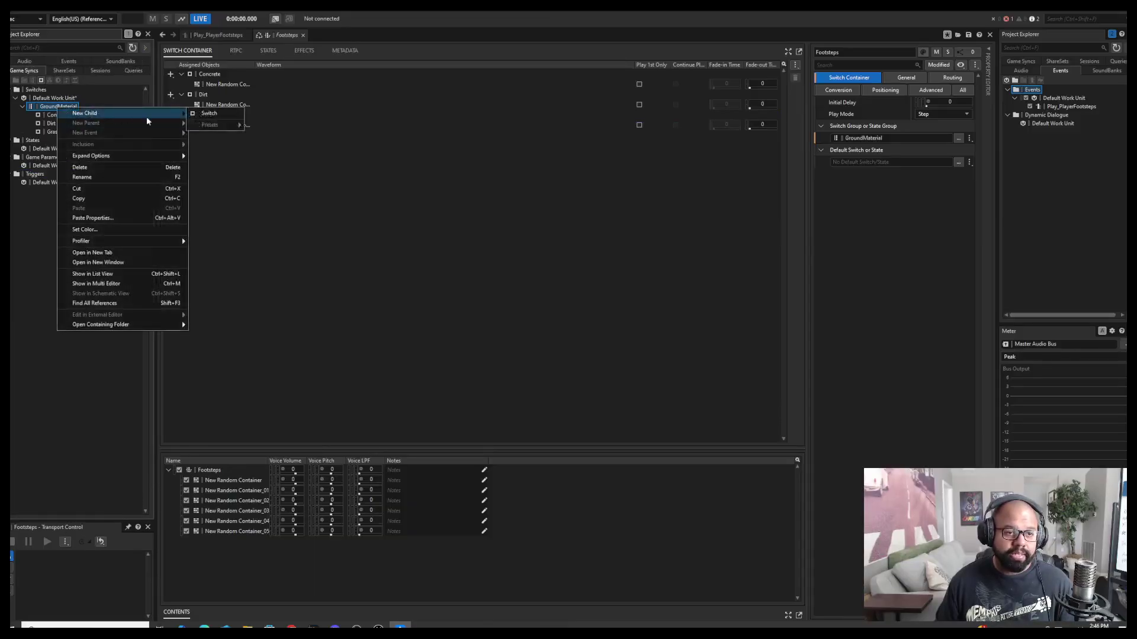
pyautogui.click(209, 113)
pyautogui.write('Sand')
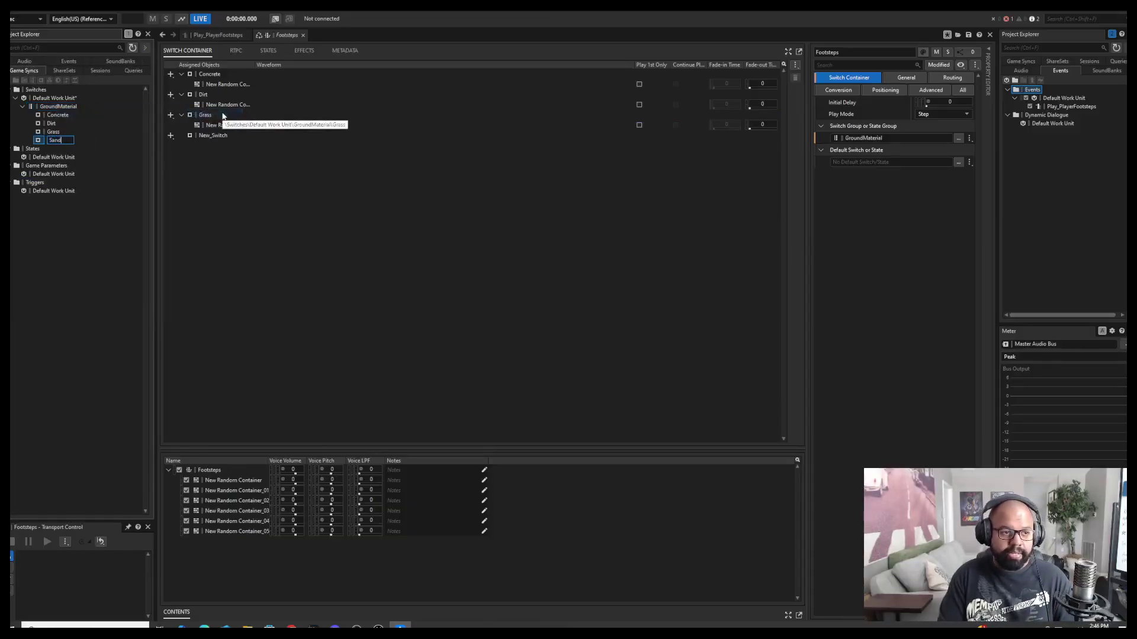
pyautogui.press('Return')
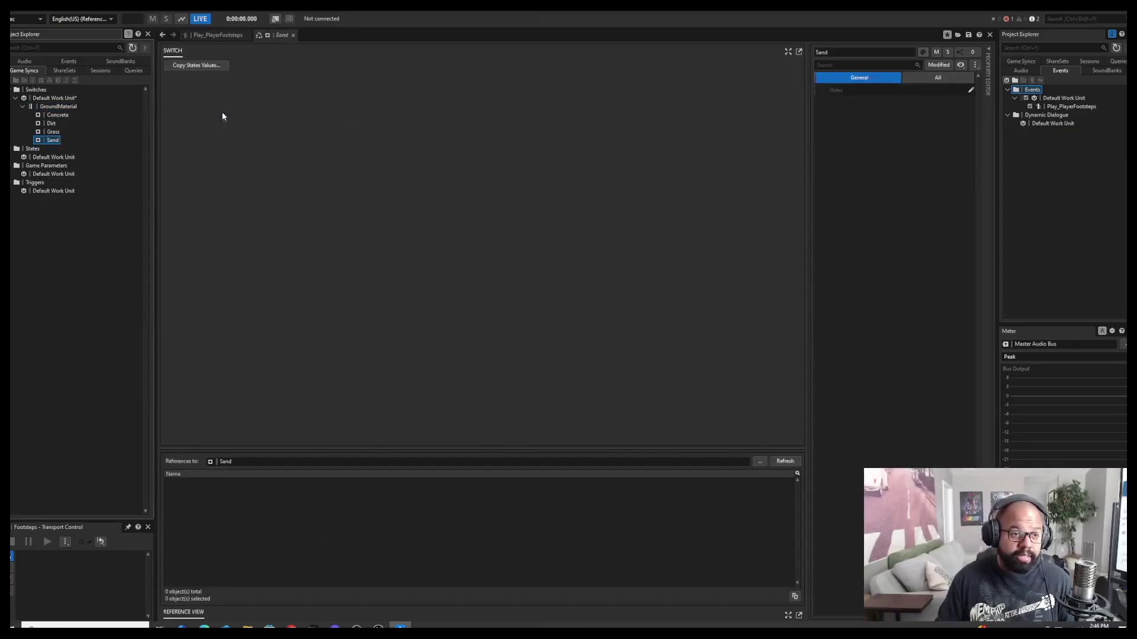
# Assign New Random Container_03 to the Sand switch in the Footsteps switch container.
pyautogui.click(24, 61)
pyautogui.click(62, 149)
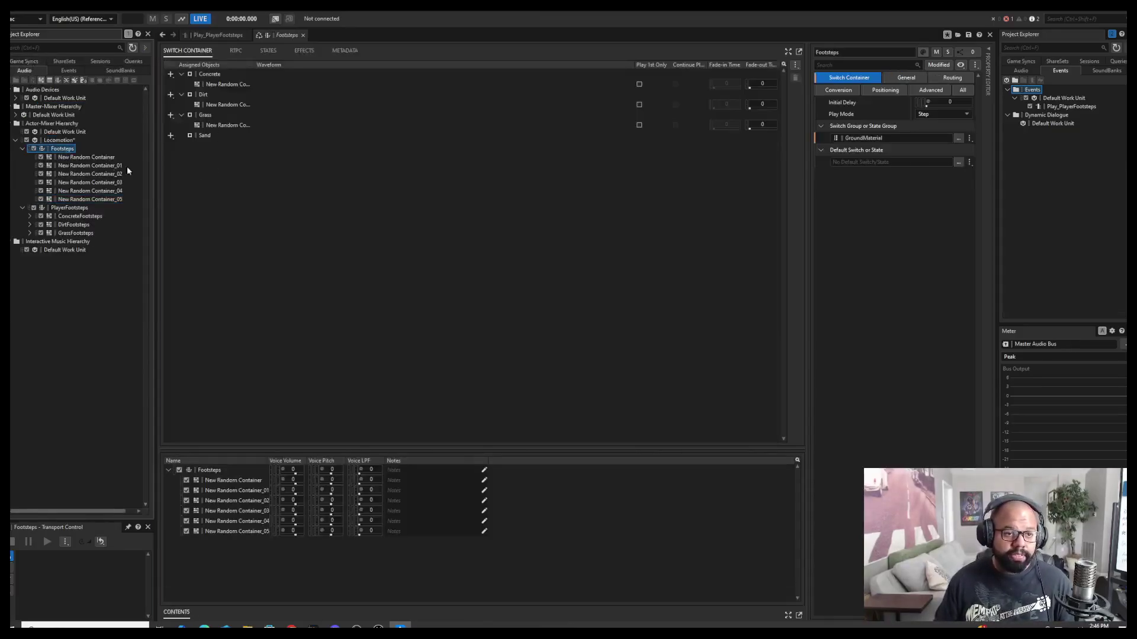
pyautogui.moveTo(88, 184); pyautogui.dragTo(203, 138)
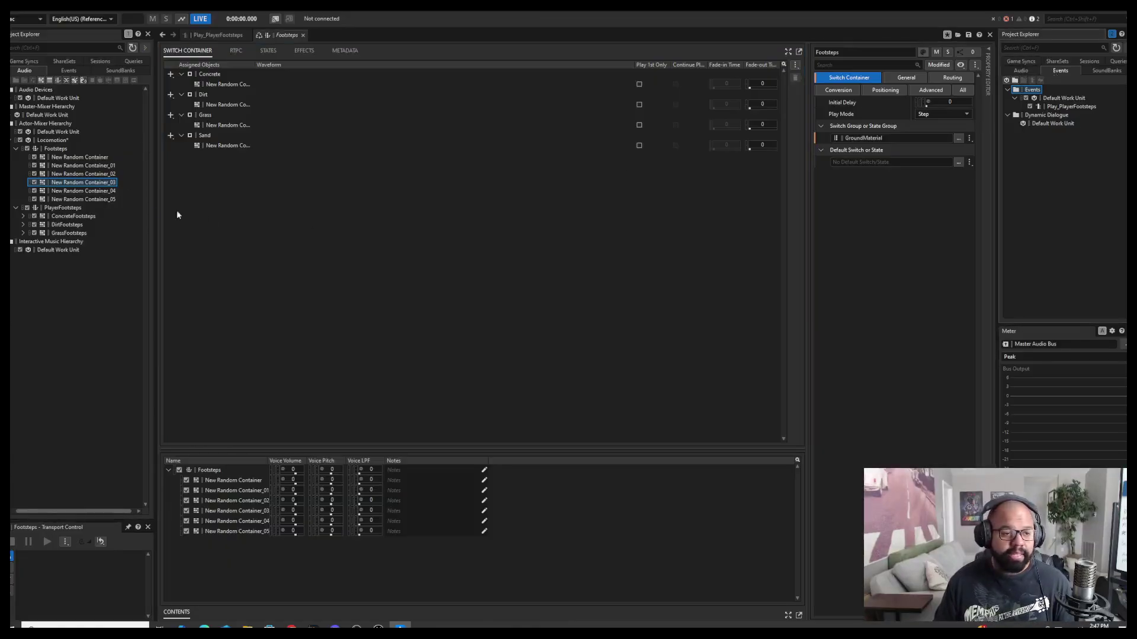
# Open the Play_PlayerFootsteps event from the Footsteps container and load it into the Soundcaster.
pyautogui.rightClick(56, 149)
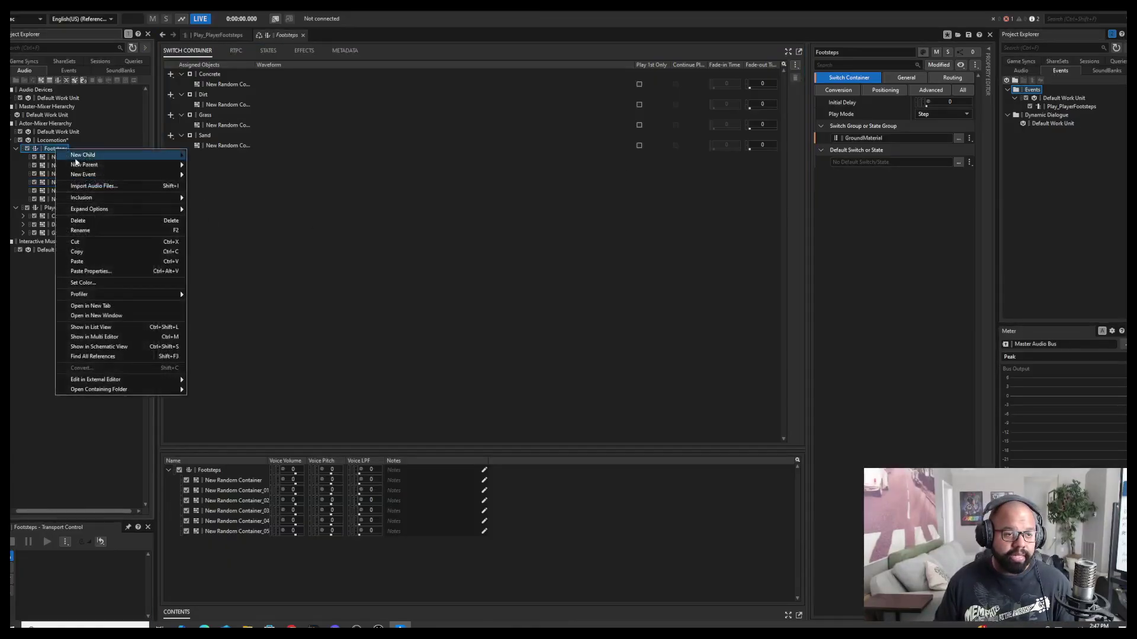
pyautogui.moveTo(89, 174)
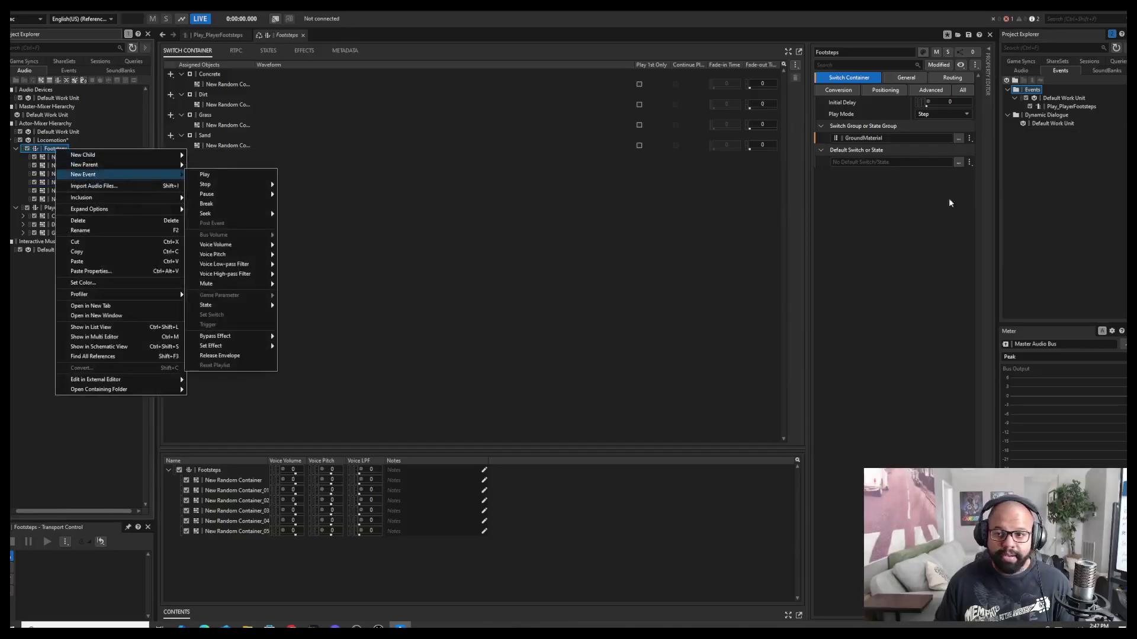
pyautogui.click(1060, 108)
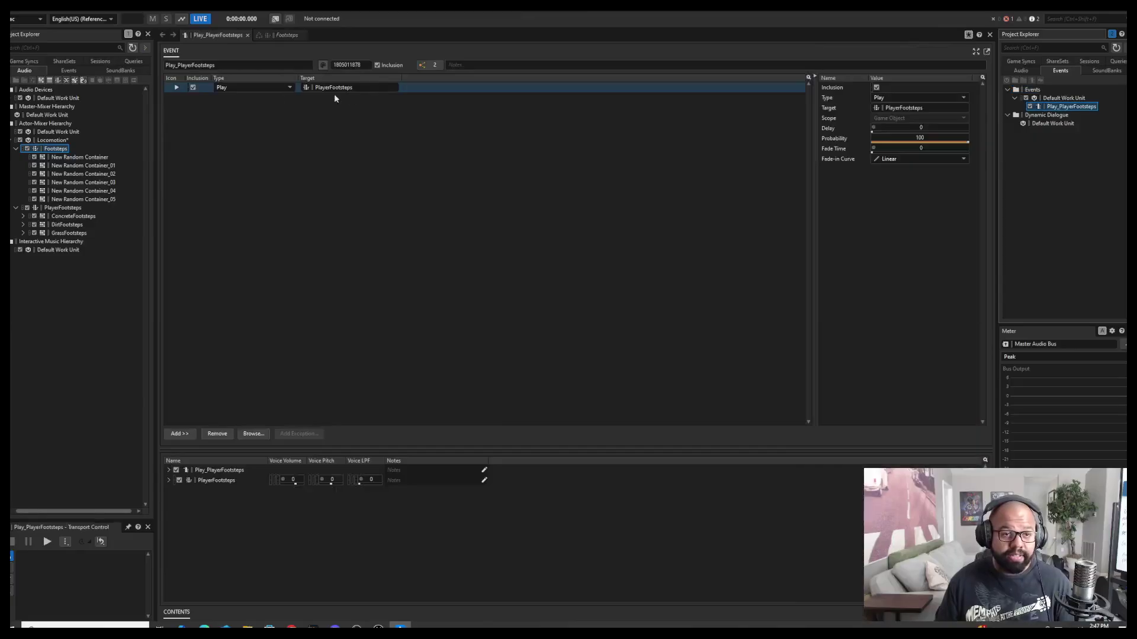
pyautogui.click(359, 195)
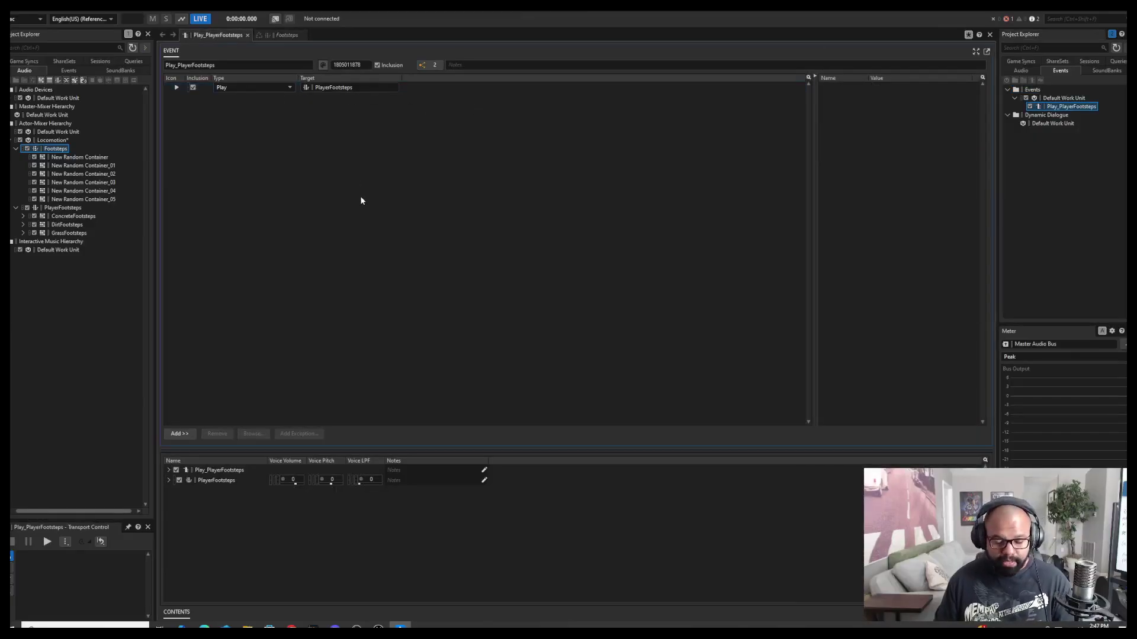
pyautogui.press('F7')
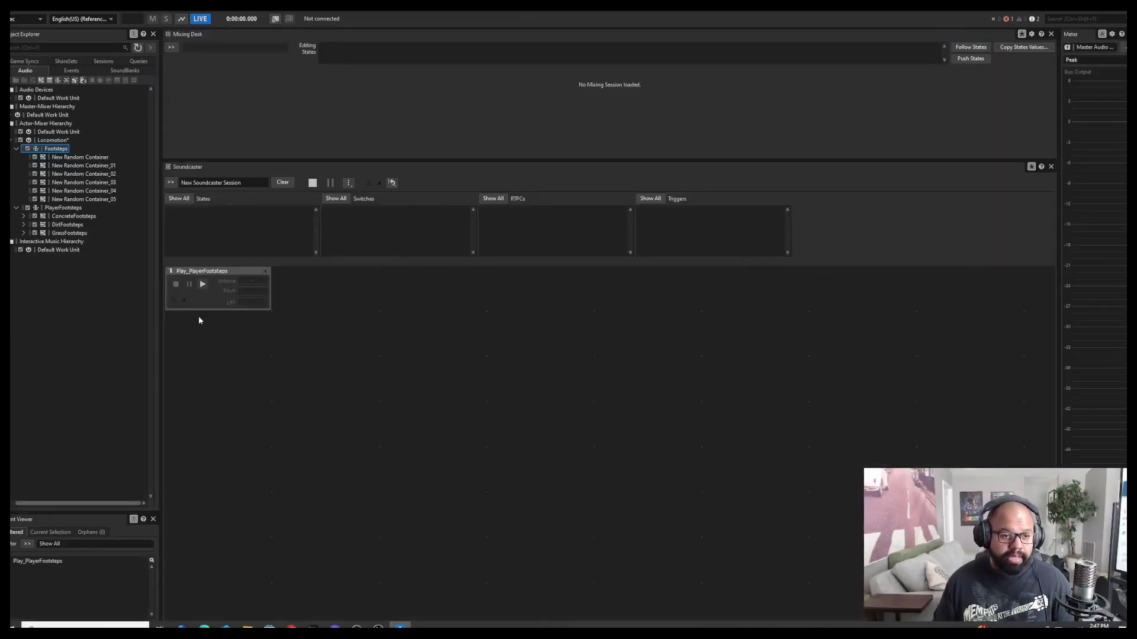
# Show all states and switches in Soundcaster, set GroundMaterial to Grass, and play the footsteps.
pyautogui.click(203, 284)
pyautogui.click(178, 199)
pyautogui.click(336, 199)
pyautogui.click(425, 211)
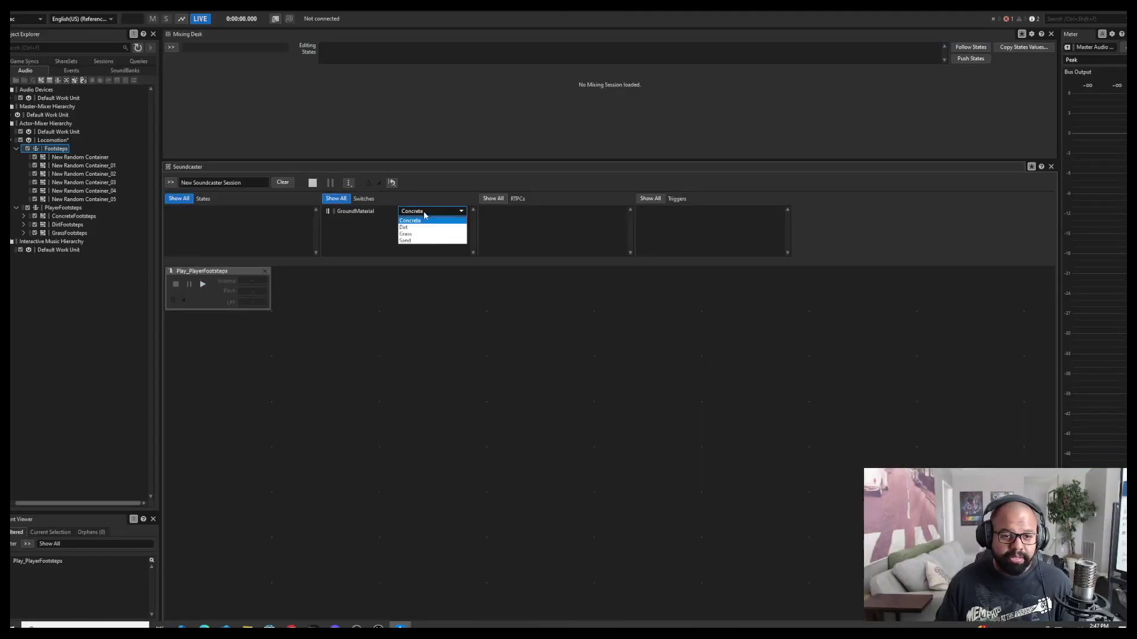
pyautogui.click(406, 234)
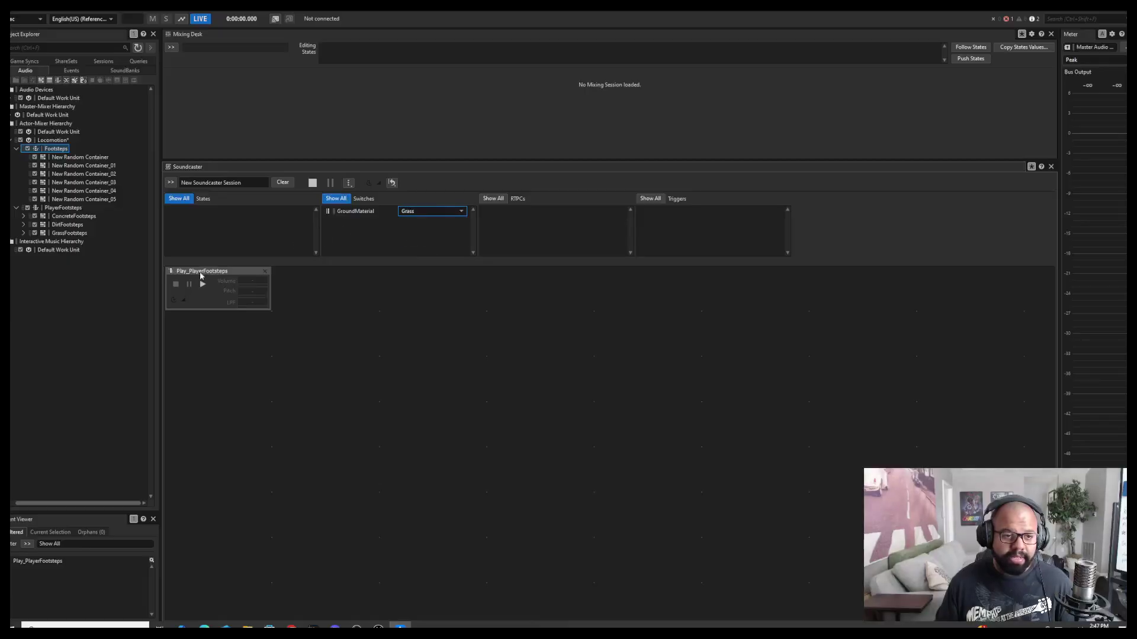
pyautogui.click(201, 286)
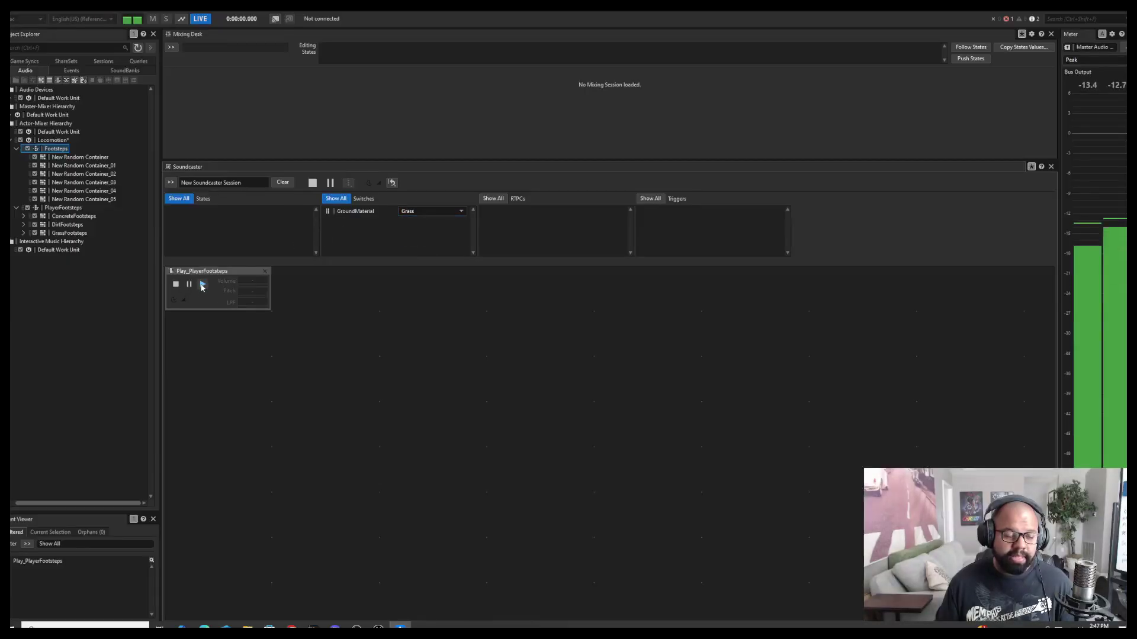
# Play the footsteps on Dirt, then switch to the SoundBank layout and back to Unreal.
pyautogui.click(429, 211)
pyautogui.click(419, 242)
pyautogui.click(429, 211)
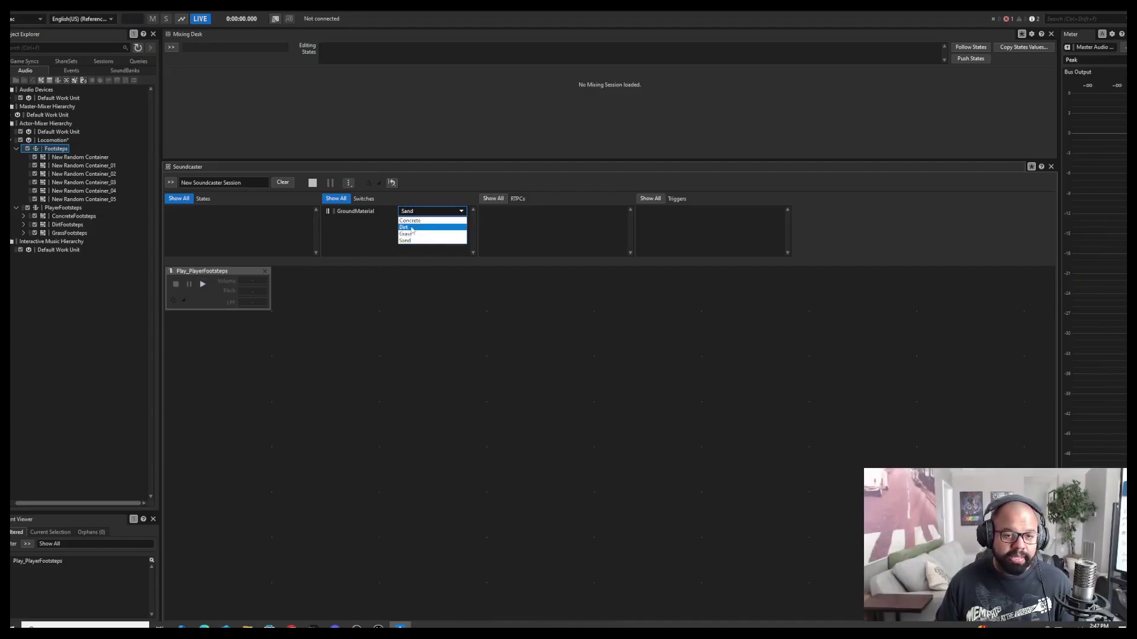
pyautogui.click(408, 228)
pyautogui.click(202, 284)
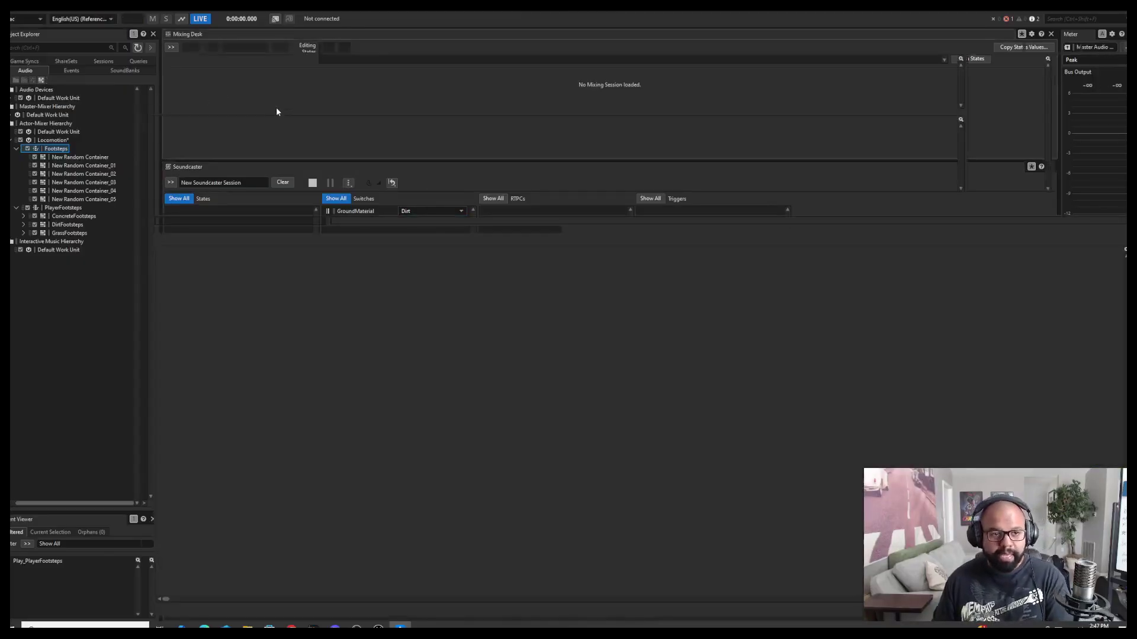
pyautogui.press('F7')
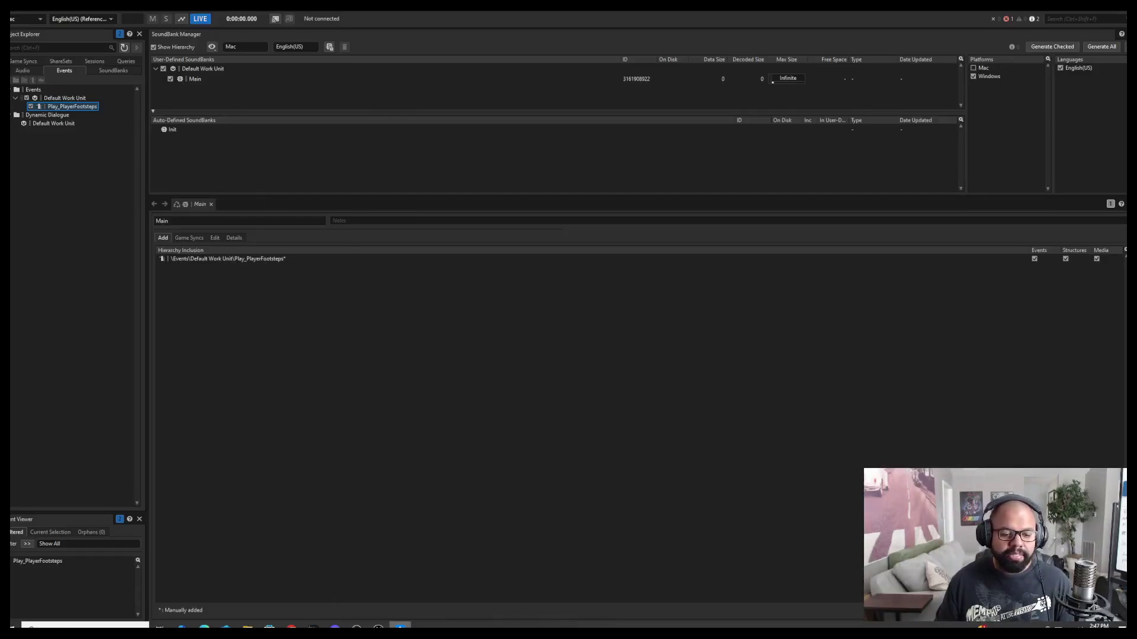
pyautogui.hotkey('alt', 'Tab')
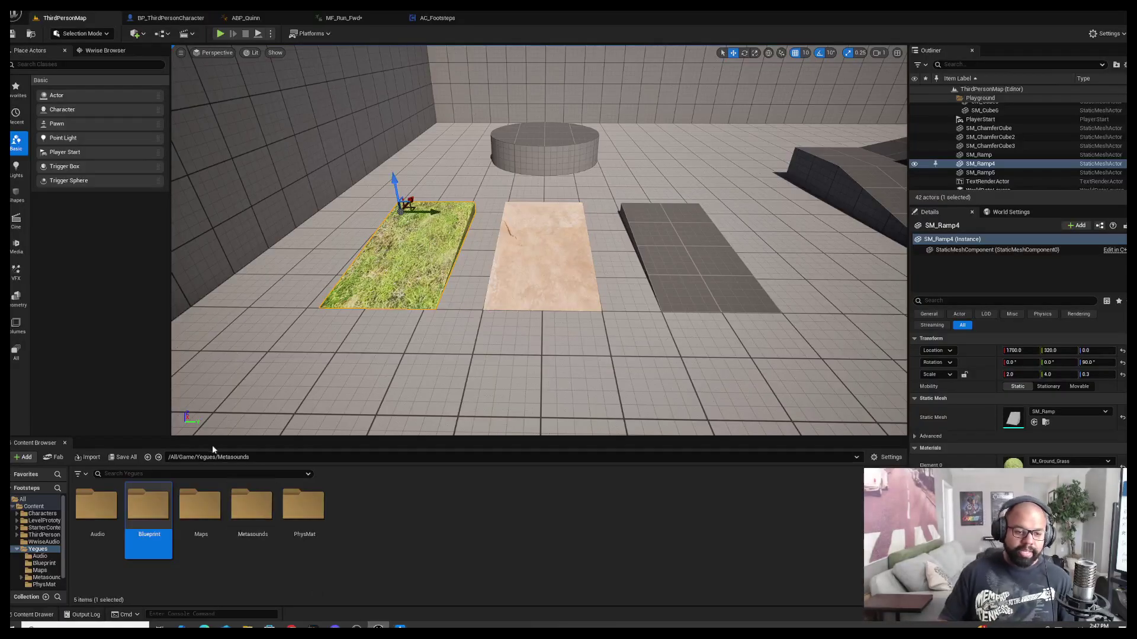
# Look in the Audio folder, then go back and review the PhysMat physical materials.
pyautogui.doubleClick(96, 506)
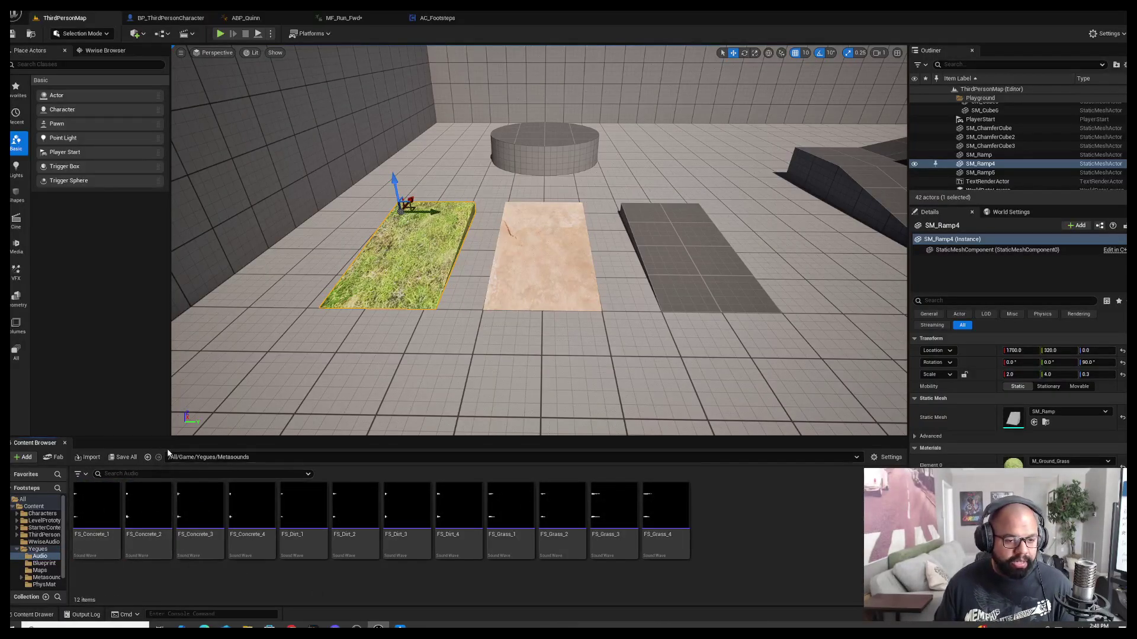
pyautogui.click(148, 457)
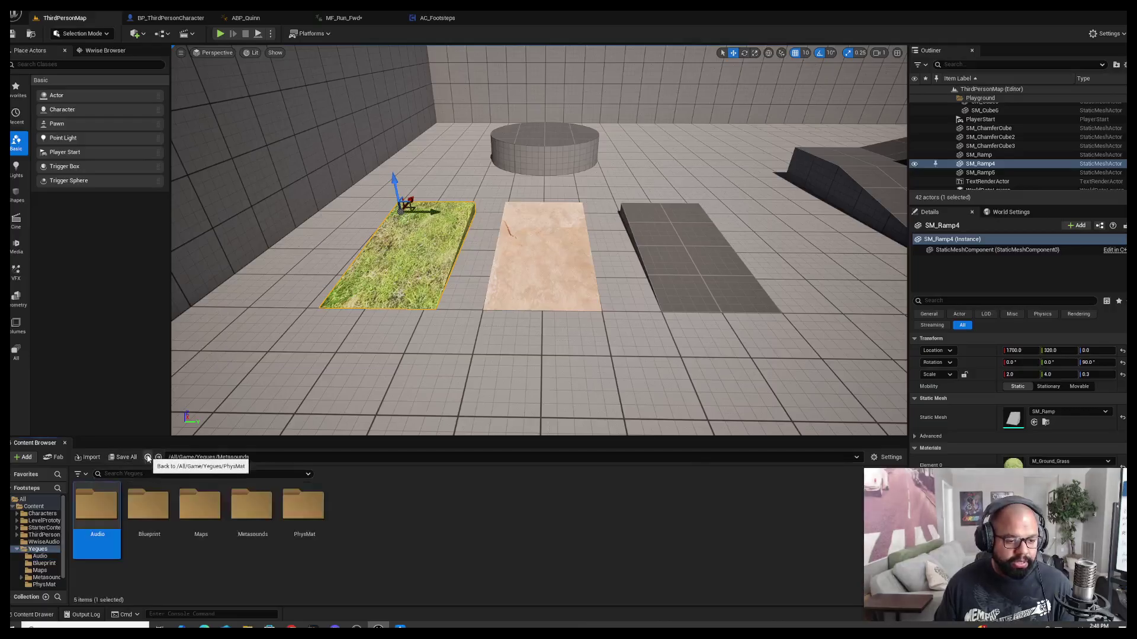
pyautogui.click(148, 457)
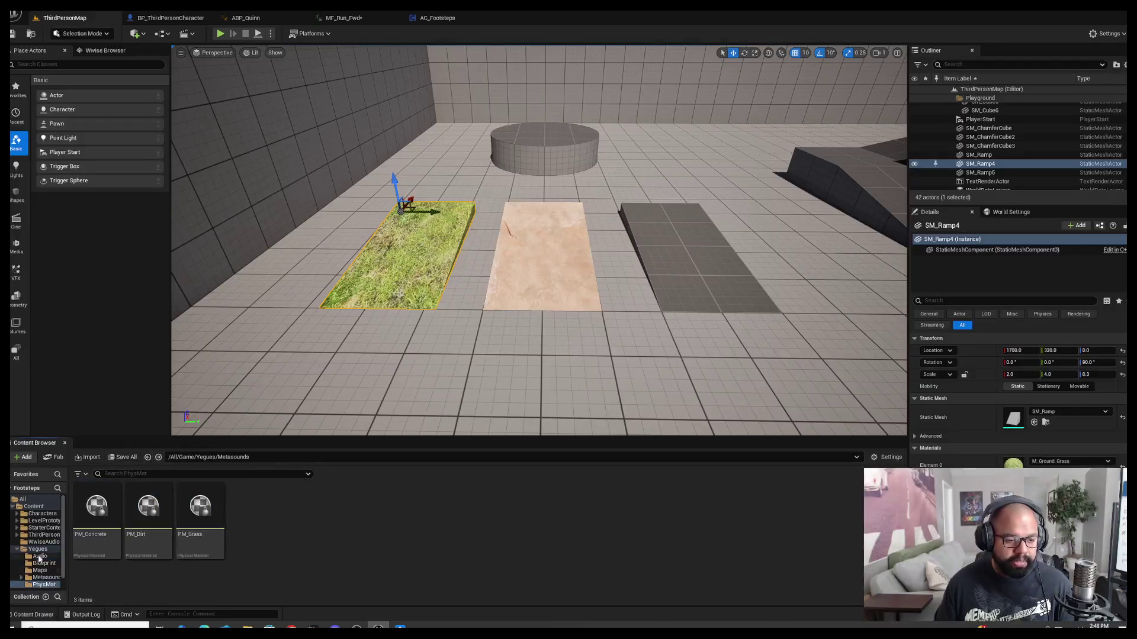
pyautogui.scroll(-1, 39, 583)
pyautogui.scroll(1, 40, 583)
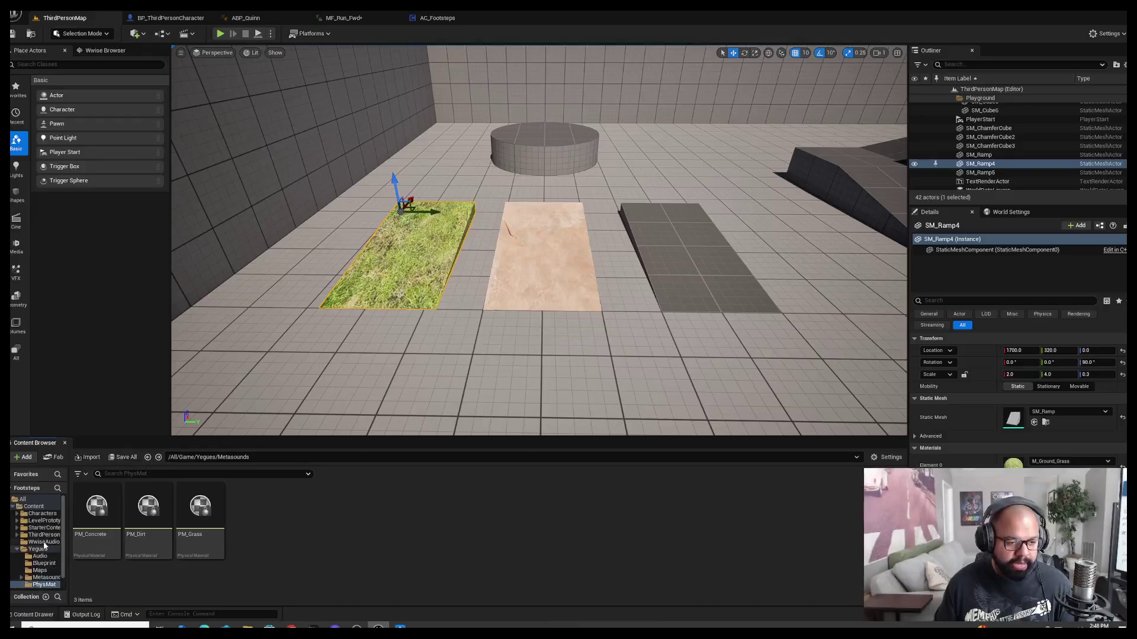
# In WwiseAudio, inspect InitBank, the Concrete, Dirt and Grass GroundMaterial assets, and Play_PlayerFootsteps.
pyautogui.click(44, 543)
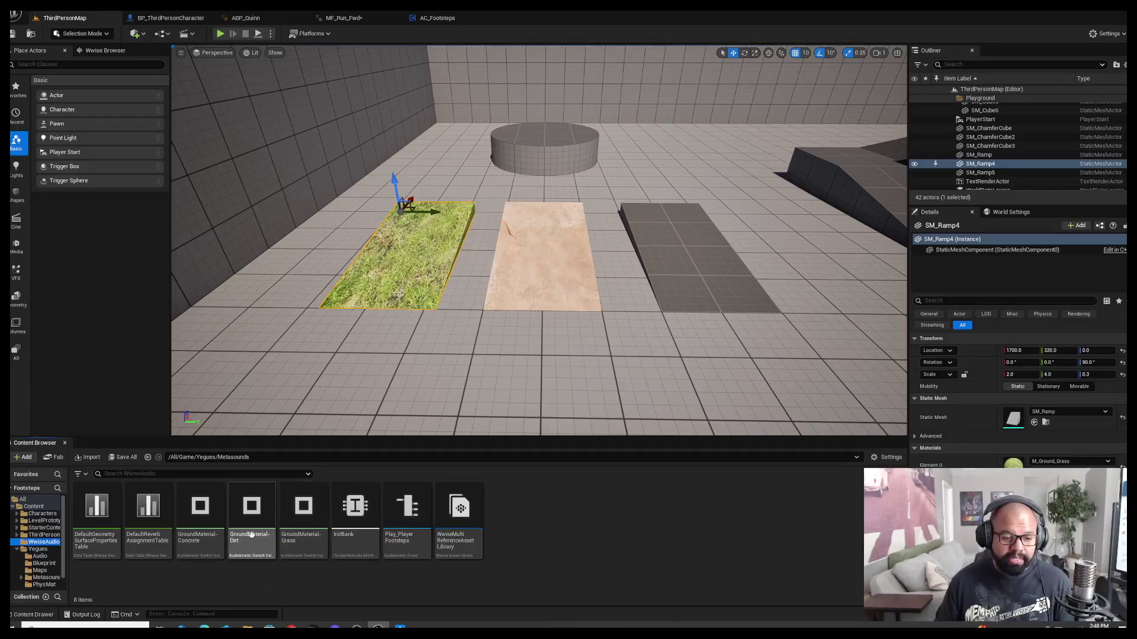
pyautogui.click(347, 538)
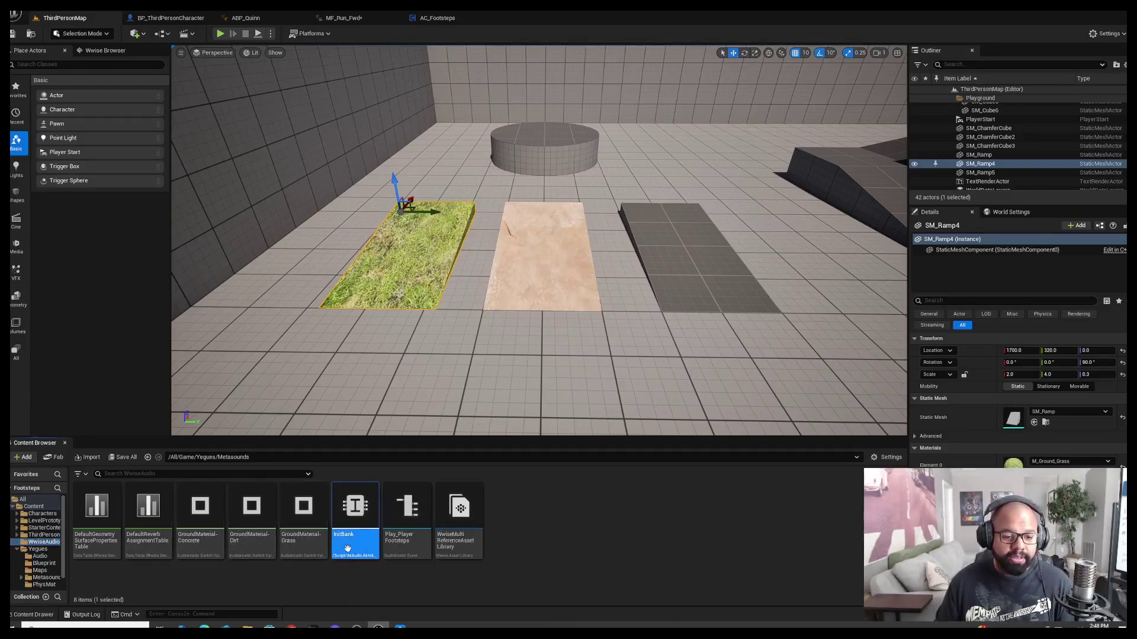
pyautogui.click(354, 593)
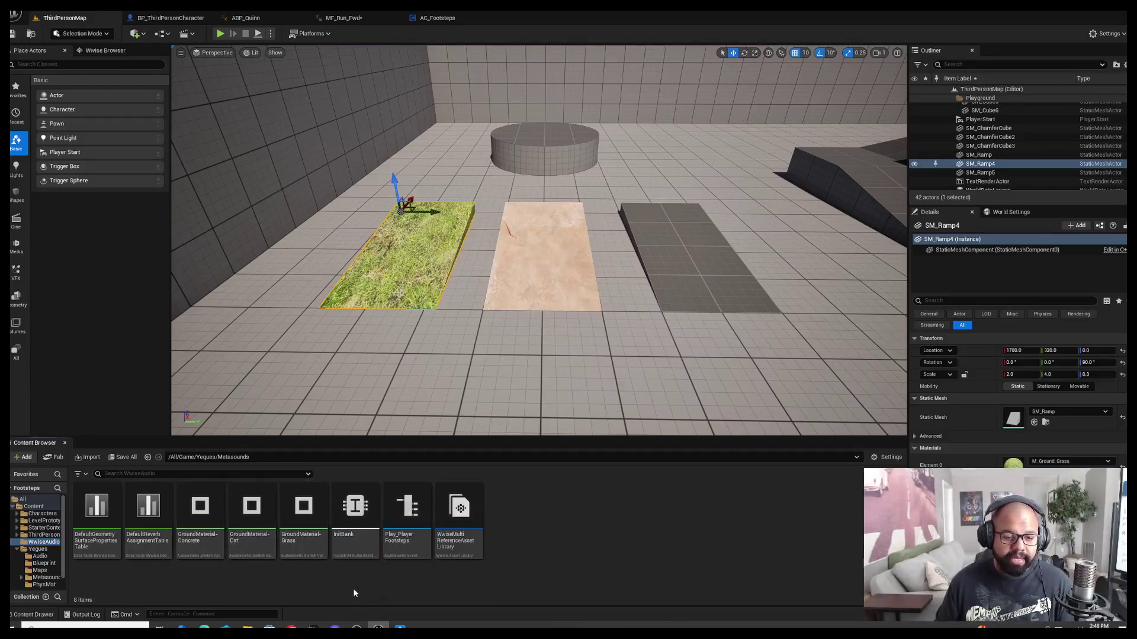
pyautogui.click(316, 552)
pyautogui.click(252, 536)
pyautogui.click(200, 536)
pyautogui.click(251, 536)
pyautogui.click(303, 535)
pyautogui.click(252, 536)
pyautogui.click(200, 535)
pyautogui.click(252, 536)
pyautogui.click(288, 549)
pyautogui.click(252, 536)
pyautogui.click(200, 536)
pyautogui.click(251, 536)
pyautogui.click(304, 535)
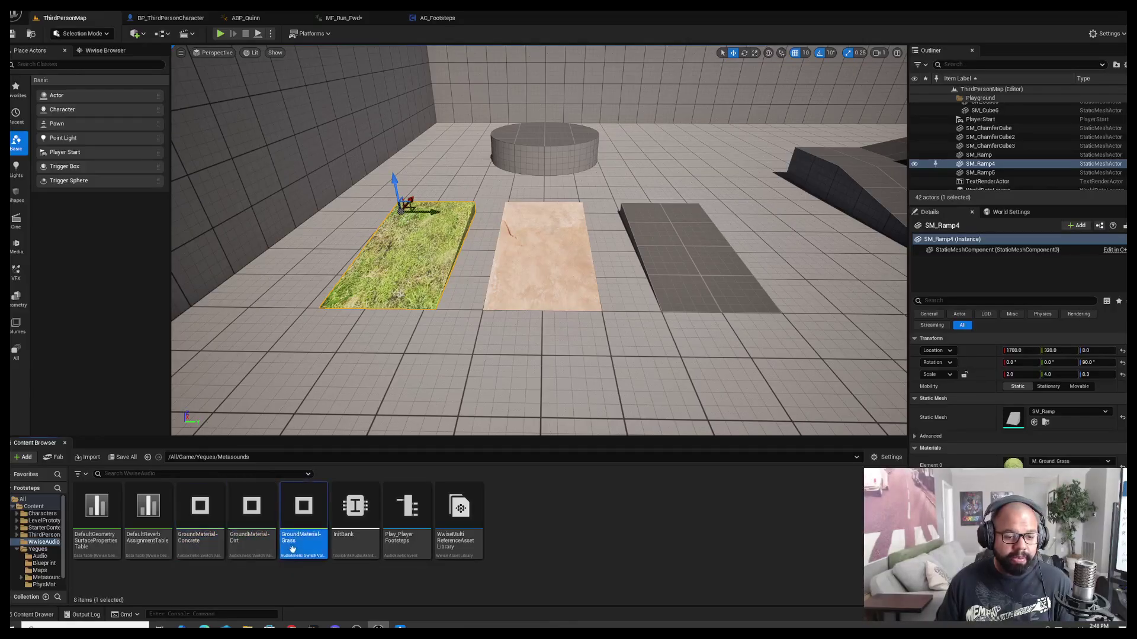
pyautogui.click(407, 538)
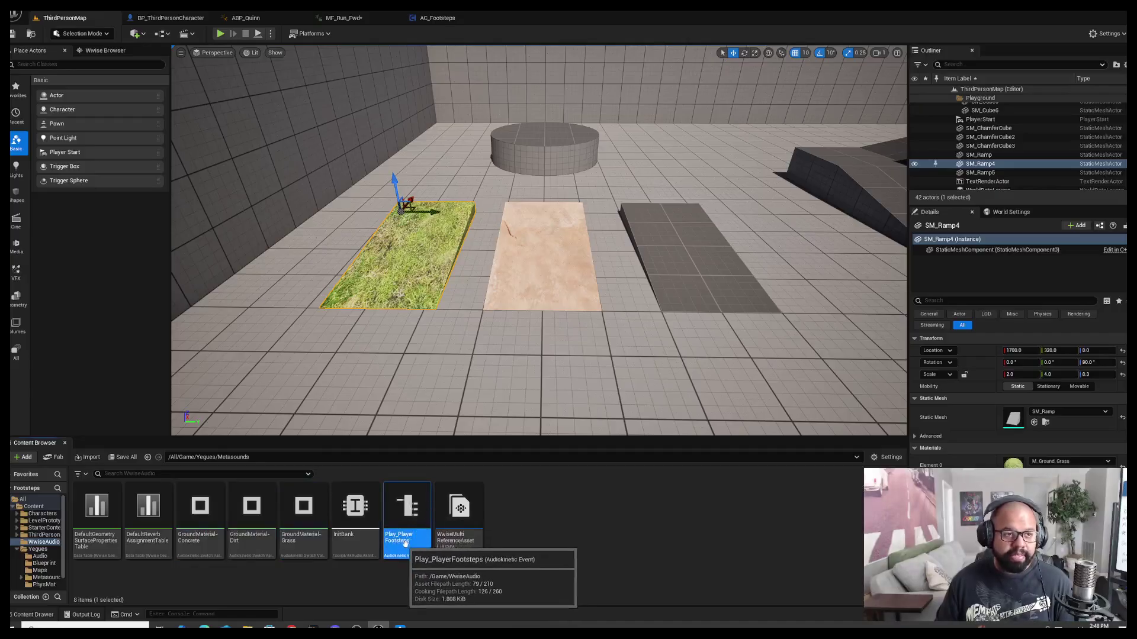
pyautogui.click(102, 52)
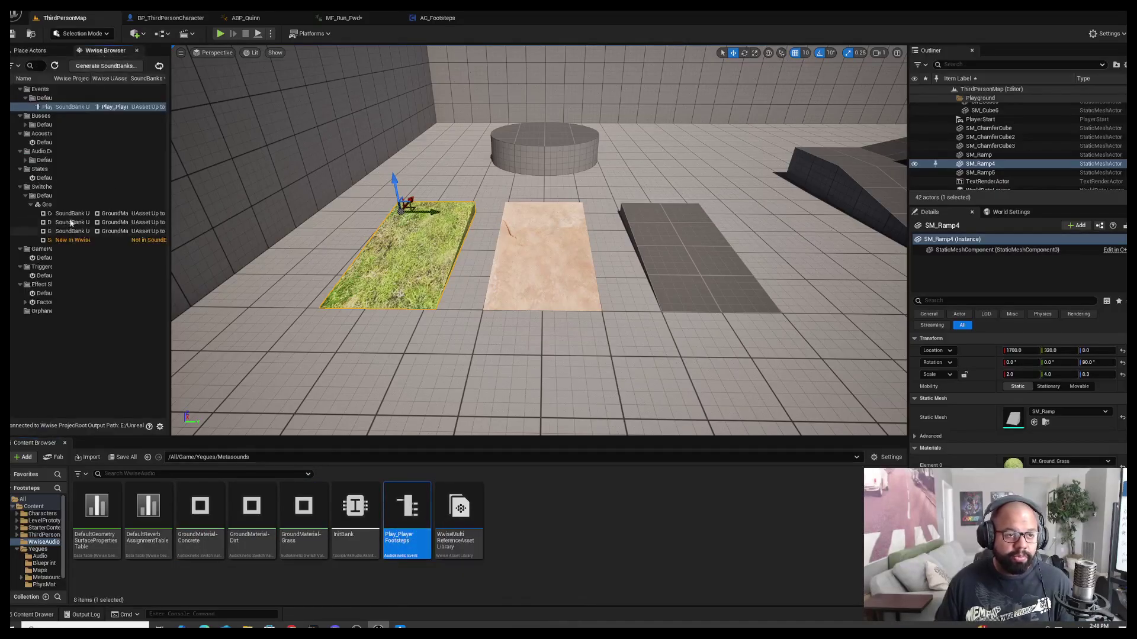
# Hide the three status columns in the Wwise Browser, leaving only Name.
pyautogui.rightClick(113, 81)
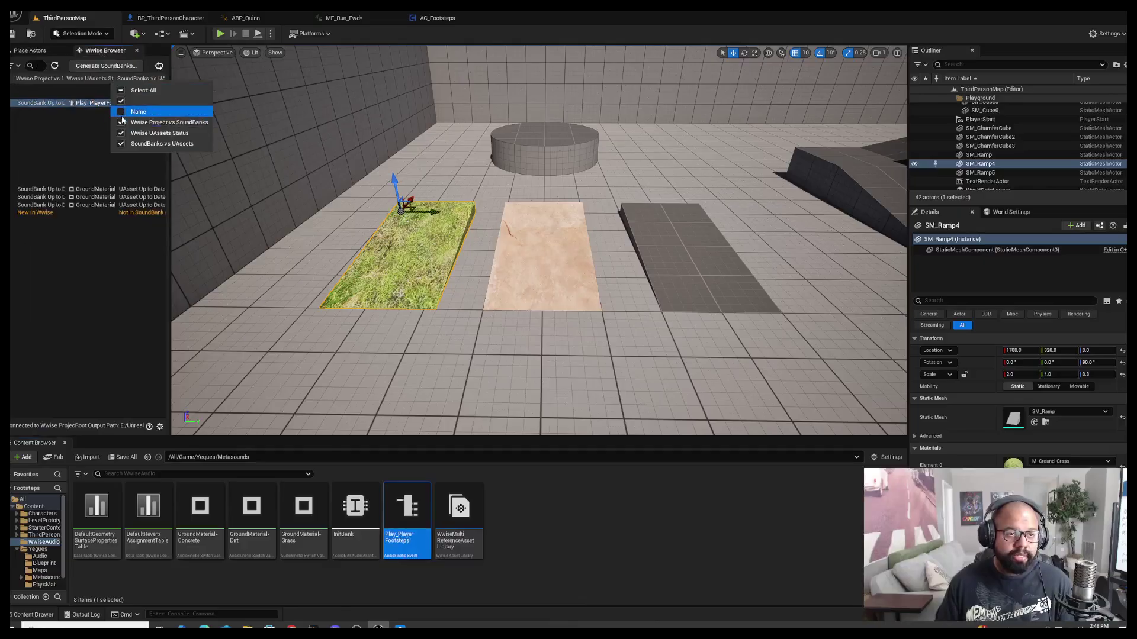
pyautogui.click(122, 122)
pyautogui.click(122, 133)
pyautogui.click(122, 143)
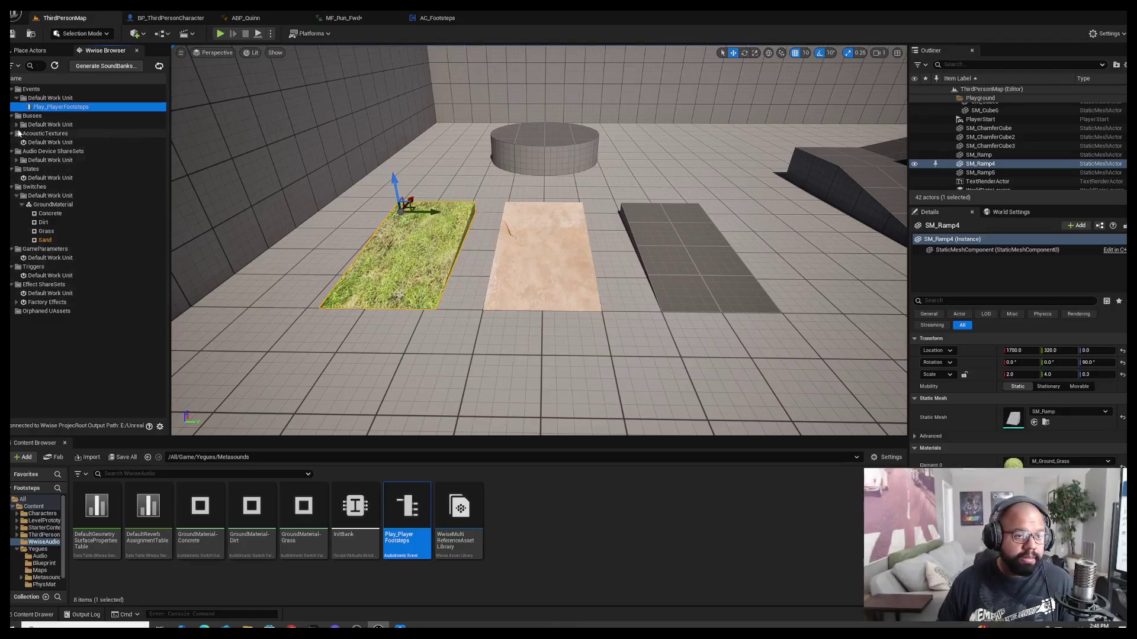
# Select the Play_PlayerFootsteps event in the events Default Work Unit.
pyautogui.click(30, 99)
pyautogui.click(46, 108)
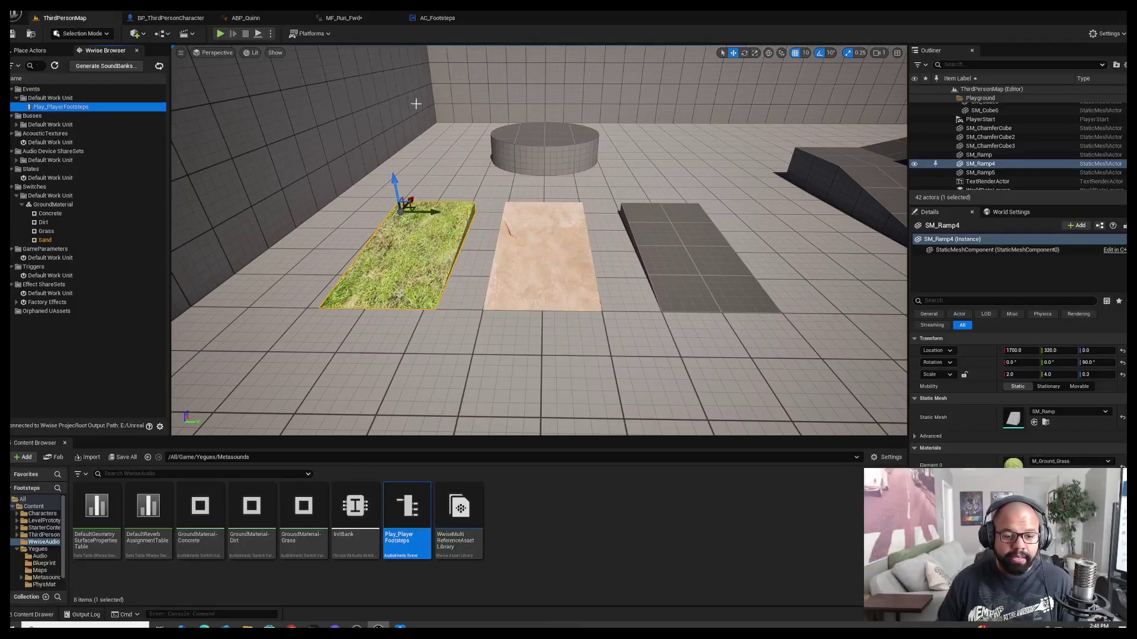
pyautogui.rightClick(59, 107)
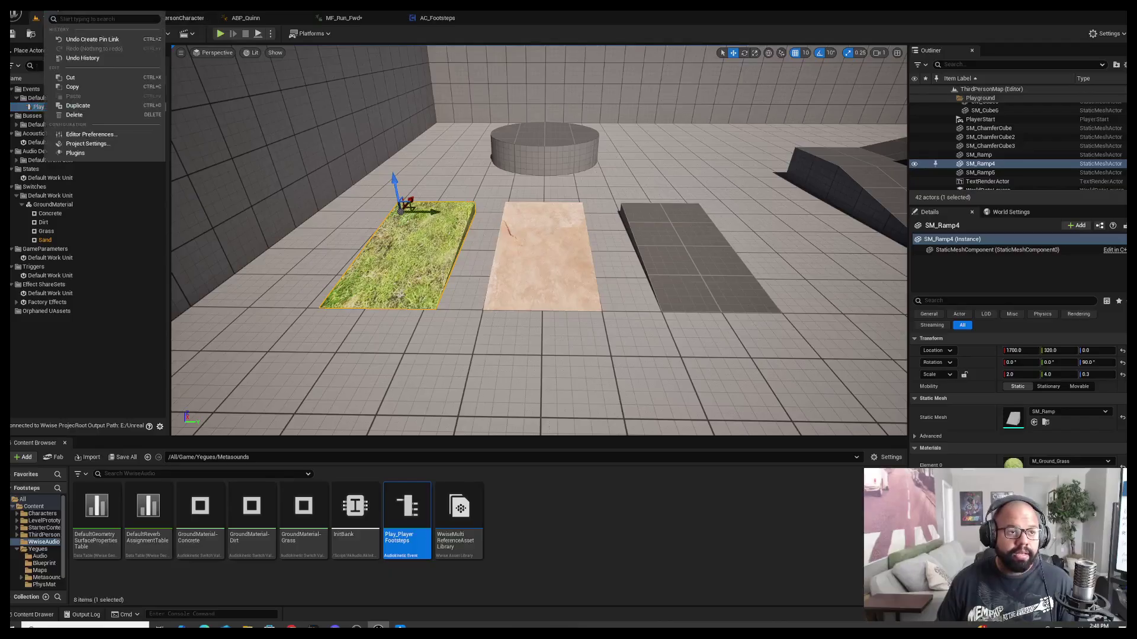
# Search Project Settings for 'surface', check surface types Concrete, Dirt, Grass, Sand, then close.
pyautogui.click(93, 145)
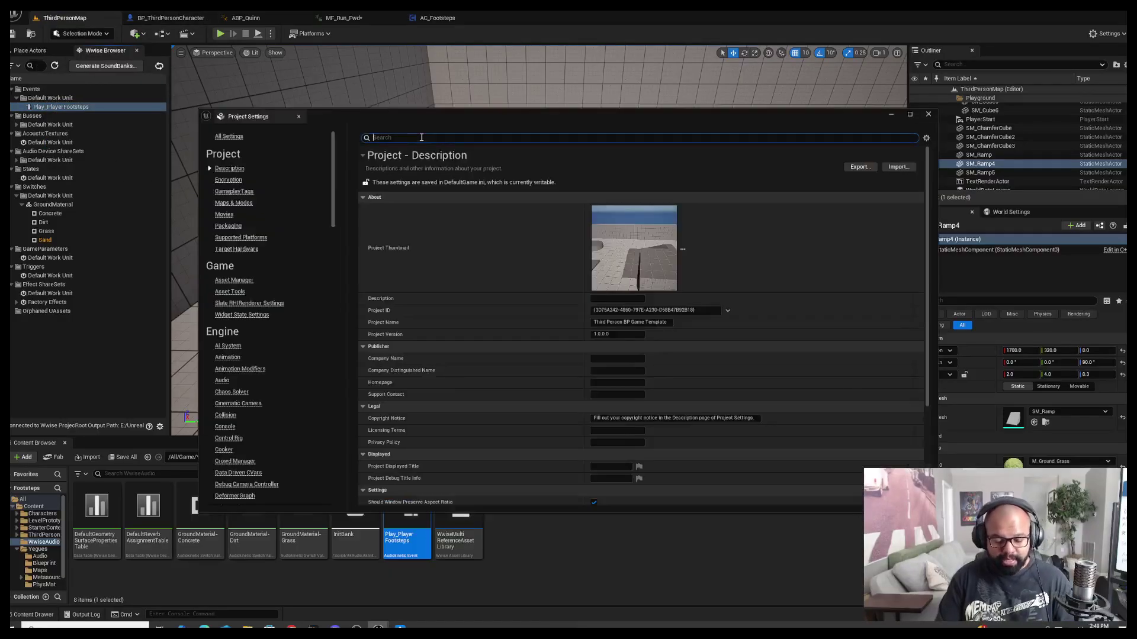
pyautogui.click(422, 137)
pyautogui.write('surface')
pyautogui.scroll(-2, 521, 317)
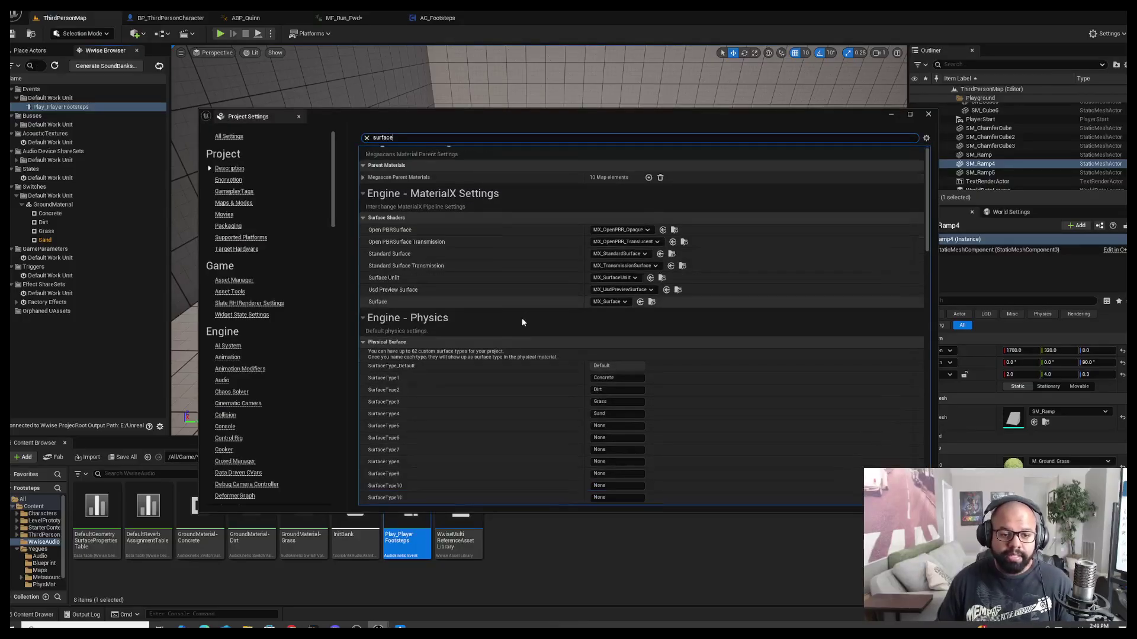
pyautogui.click(614, 349)
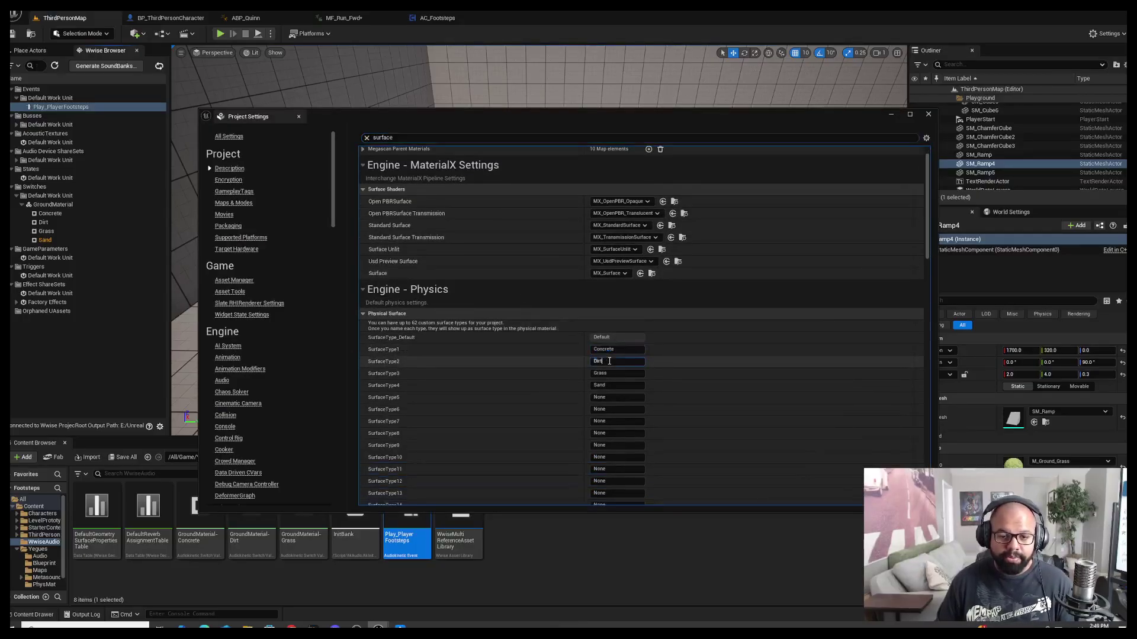
pyautogui.click(616, 350)
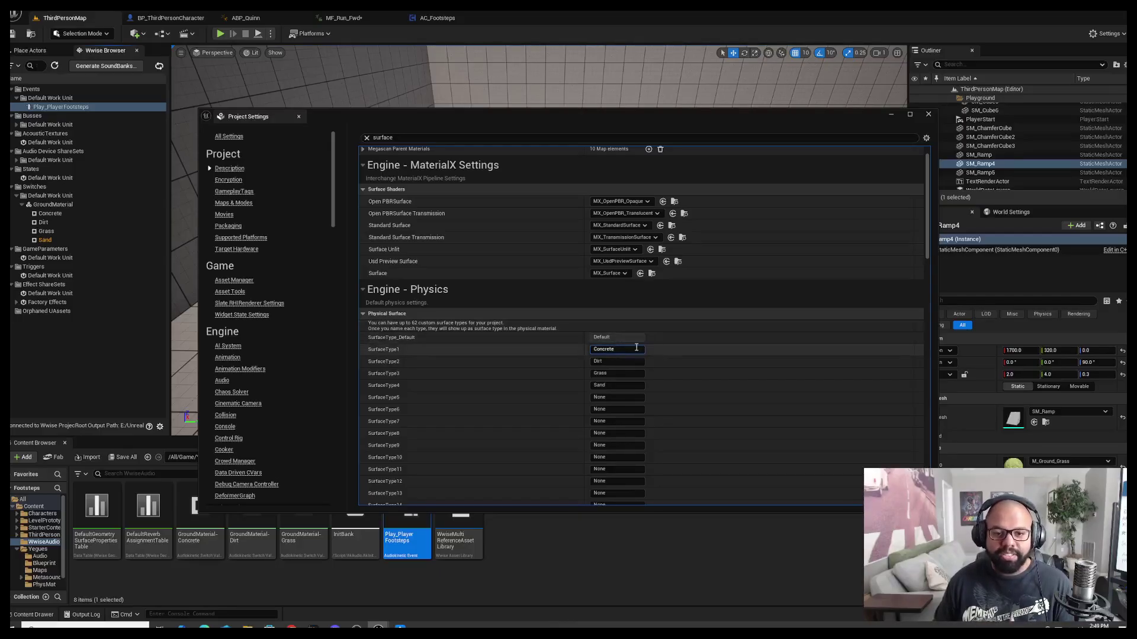
pyautogui.click(929, 114)
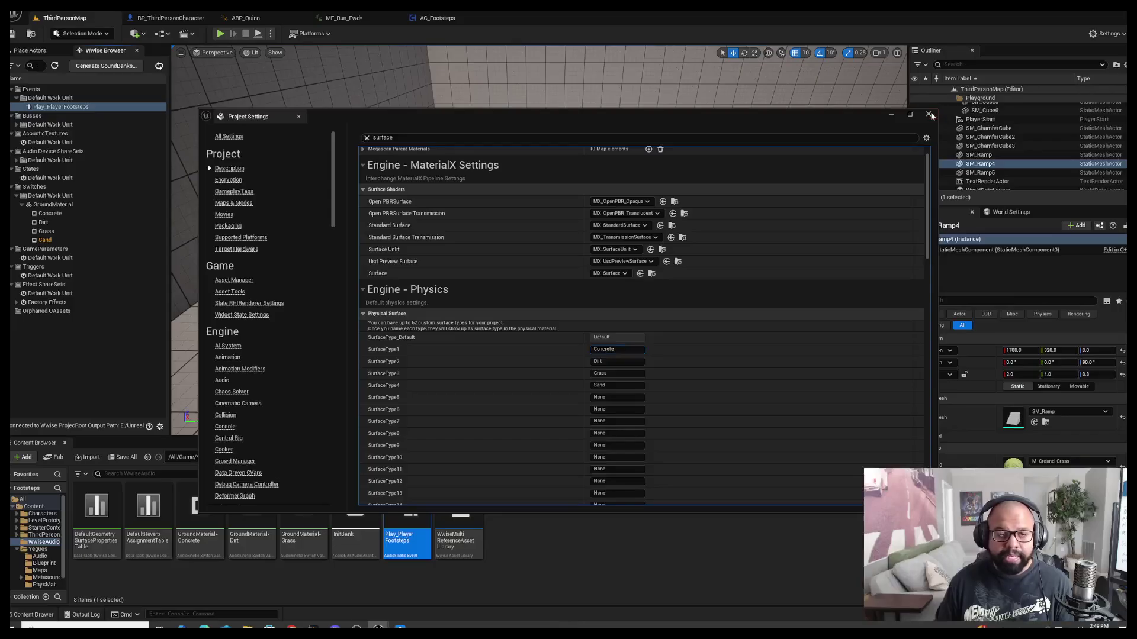